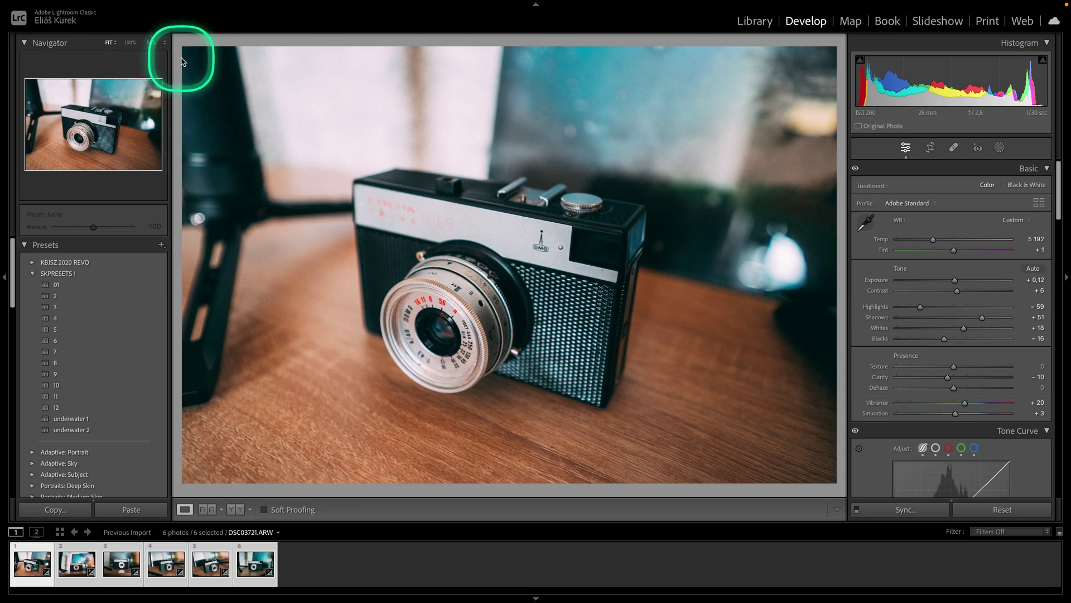
- Choose Edit Watermarks… from the Lightroom Classic application menu
{"action": "mouse_move", "coordinate": [74, 1]}
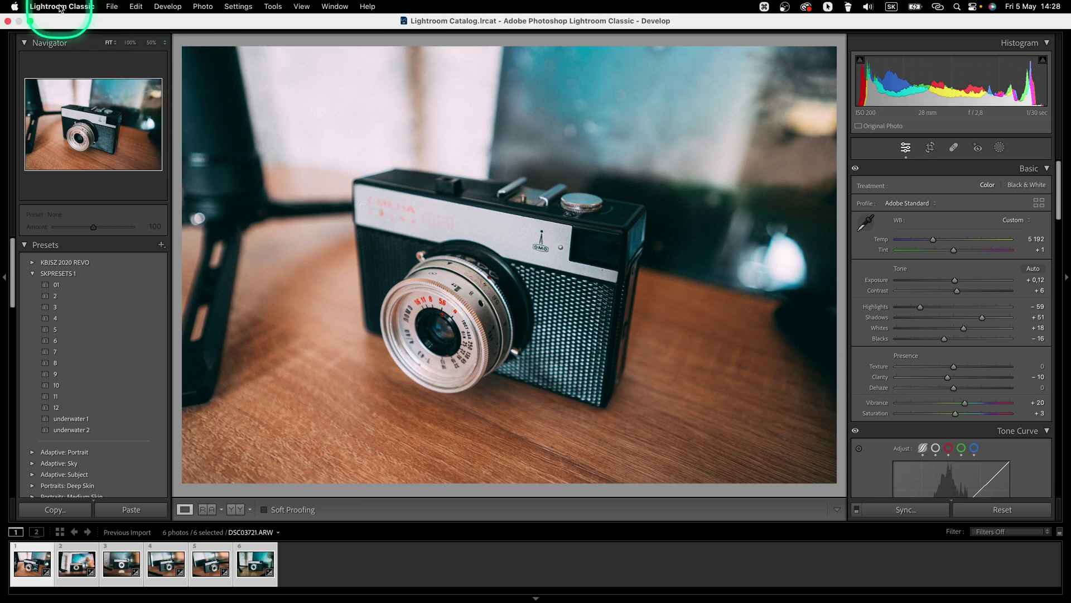
{"action": "left_click", "coordinate": [61, 8]}
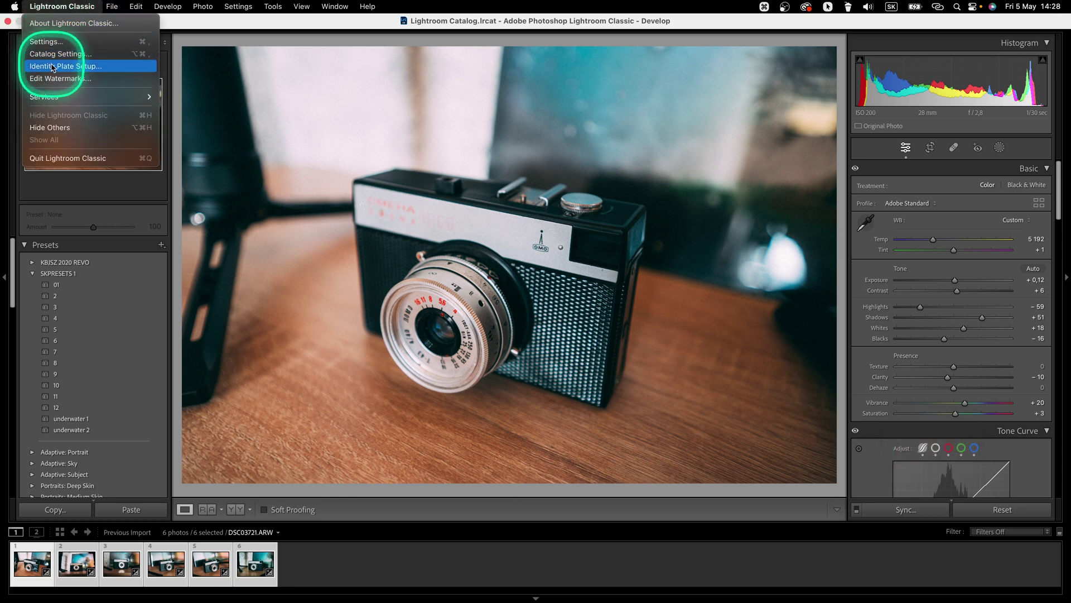
{"action": "key", "text": "ctrl"}
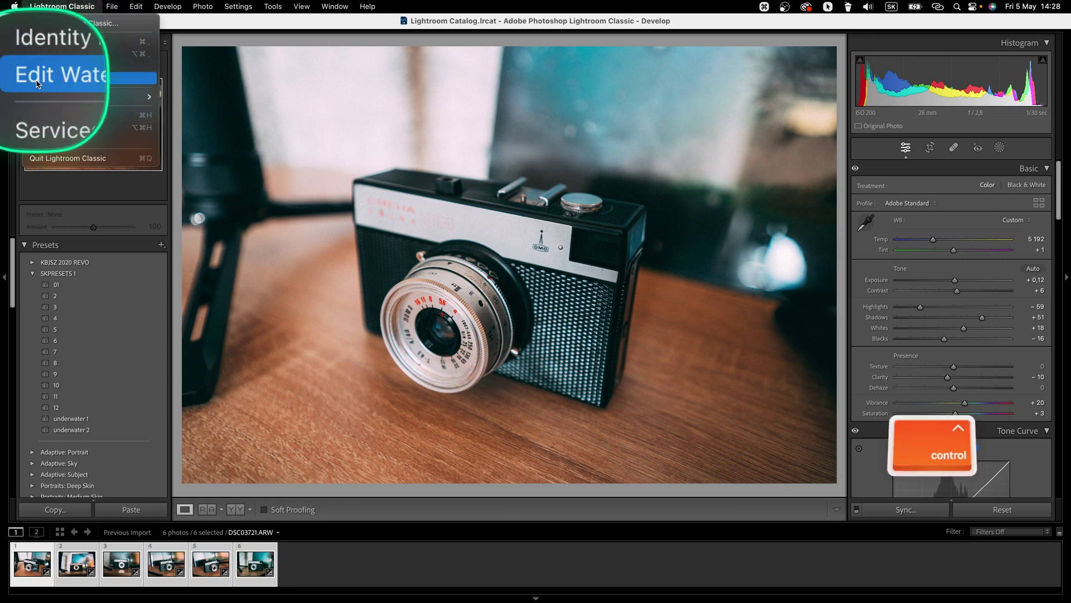
- Change the watermark text to '© Checkmark Tutorials'
{"action": "left_click", "coordinate": [92, 83]}
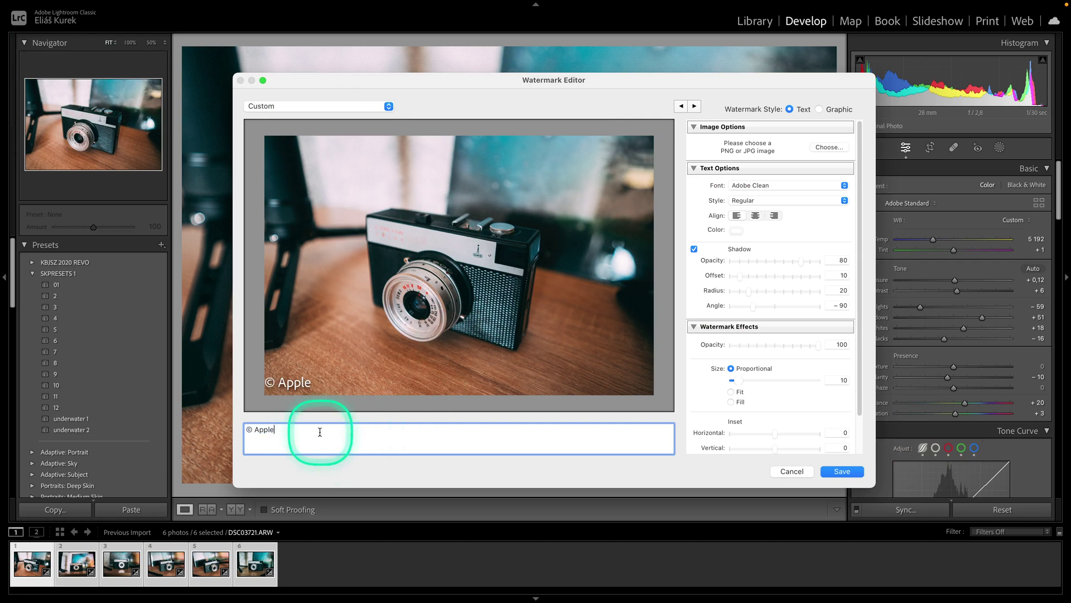
{"action": "key", "text": "BackSpace"}
{"action": "key", "text": "BackSpace"}
{"action": "key", "text": "BackSpace"}
{"action": "key", "text": "BackSpace"}
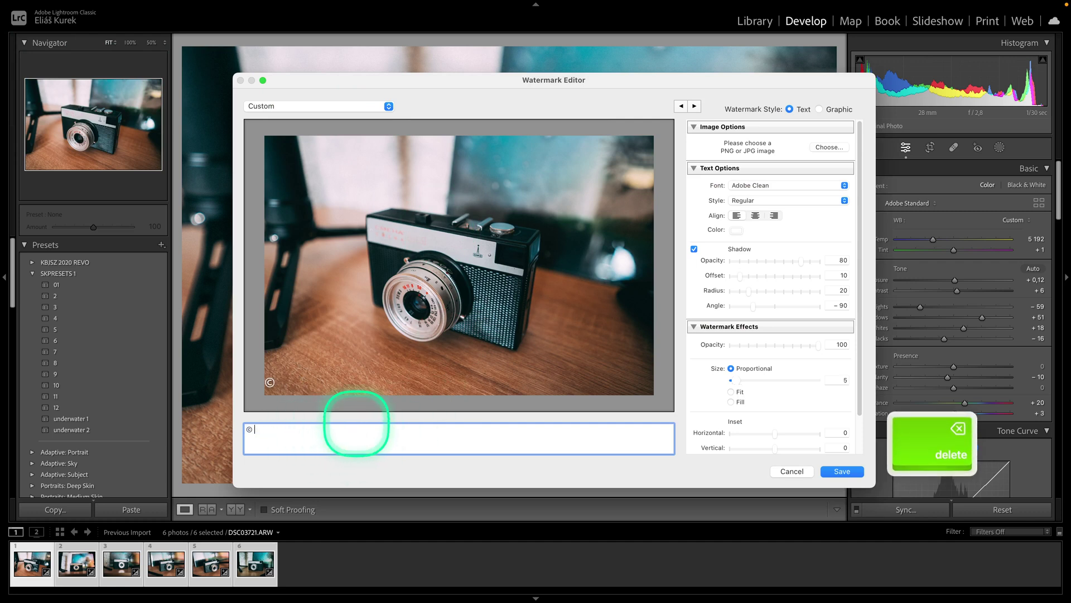
{"action": "type", "text": "Che"}
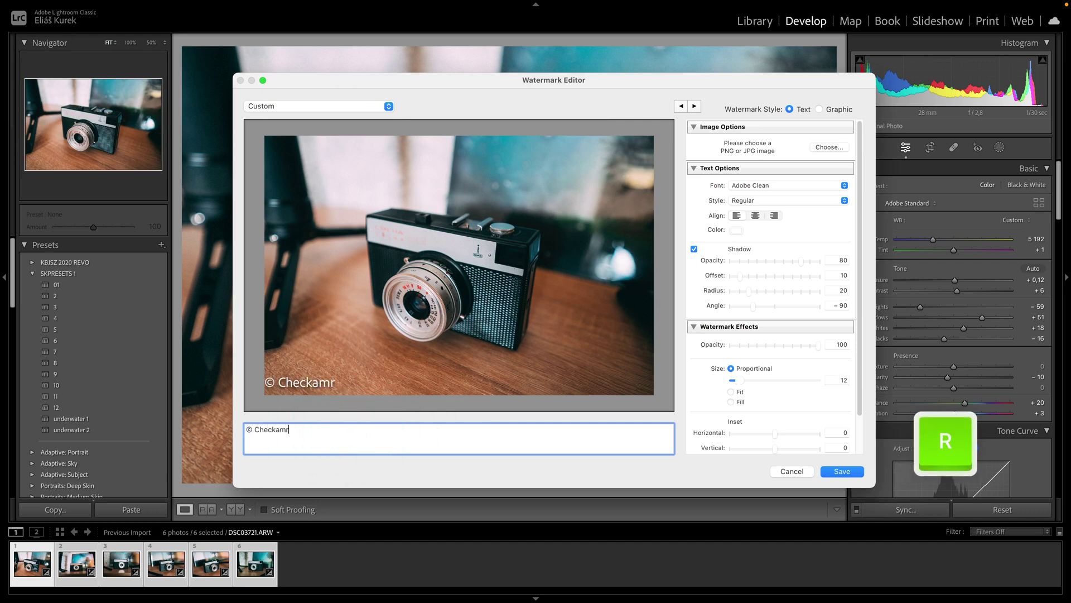
{"action": "type", "text": "ckamr"}
{"action": "key", "text": "BackSpace"}
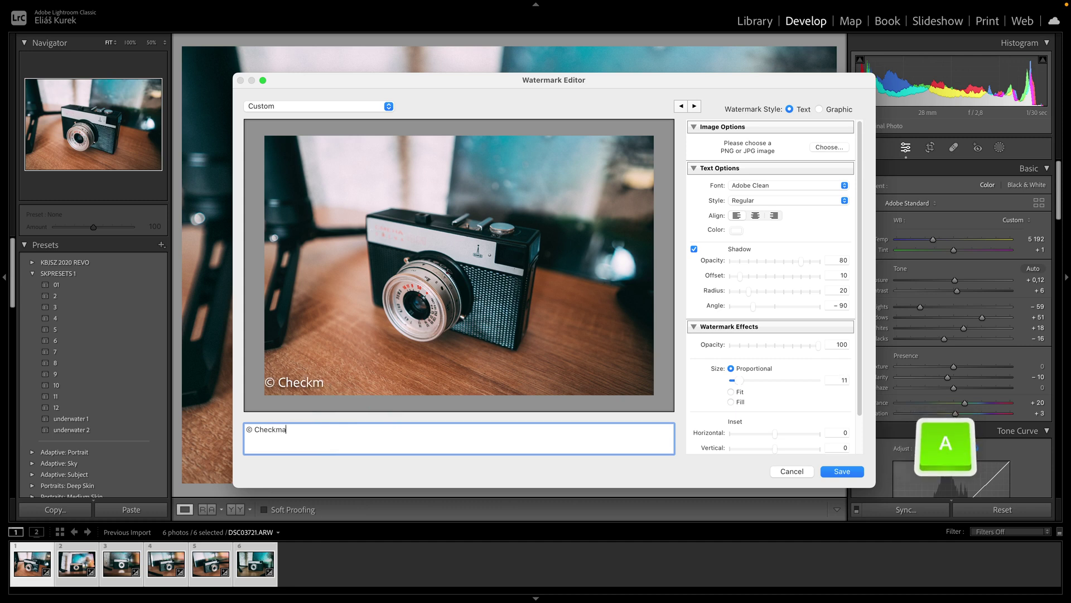
{"action": "type", "text": "rk Tutorials"}
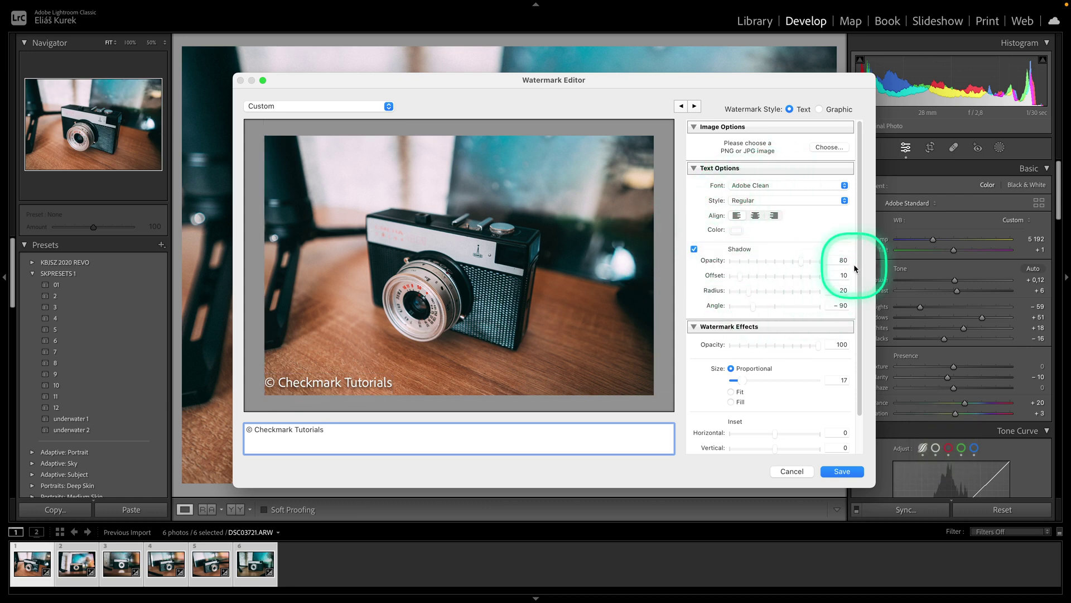
- Anchor the text watermark at the photo's bottom-left corner
{"action": "scroll", "coordinate": [859, 262], "scroll_direction": "down", "scroll_amount": 2}
{"action": "left_click", "coordinate": [738, 430]}
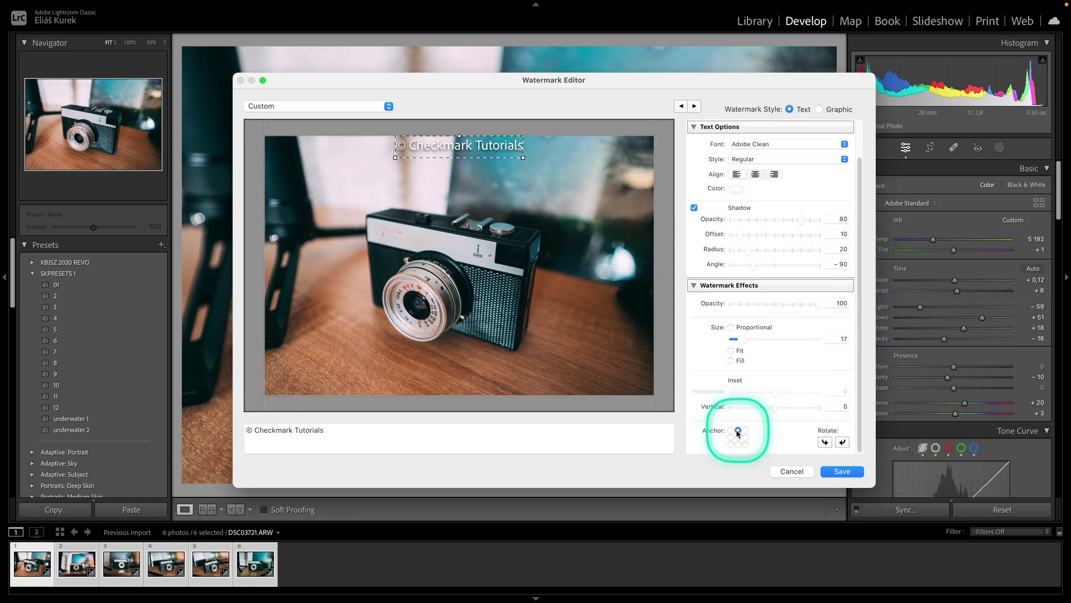
{"action": "left_click", "coordinate": [746, 430]}
{"action": "left_click", "coordinate": [745, 444]}
{"action": "left_click", "coordinate": [738, 444]}
{"action": "left_click", "coordinate": [731, 444]}
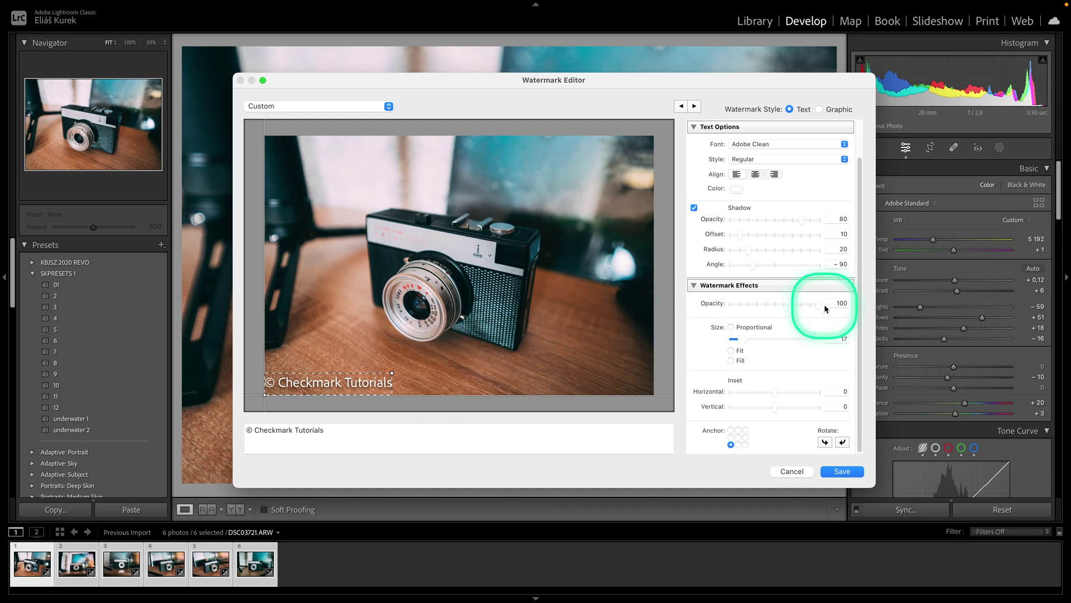
{"action": "left_click_drag", "start_coordinate": [859, 267], "coordinate": [865, 228]}
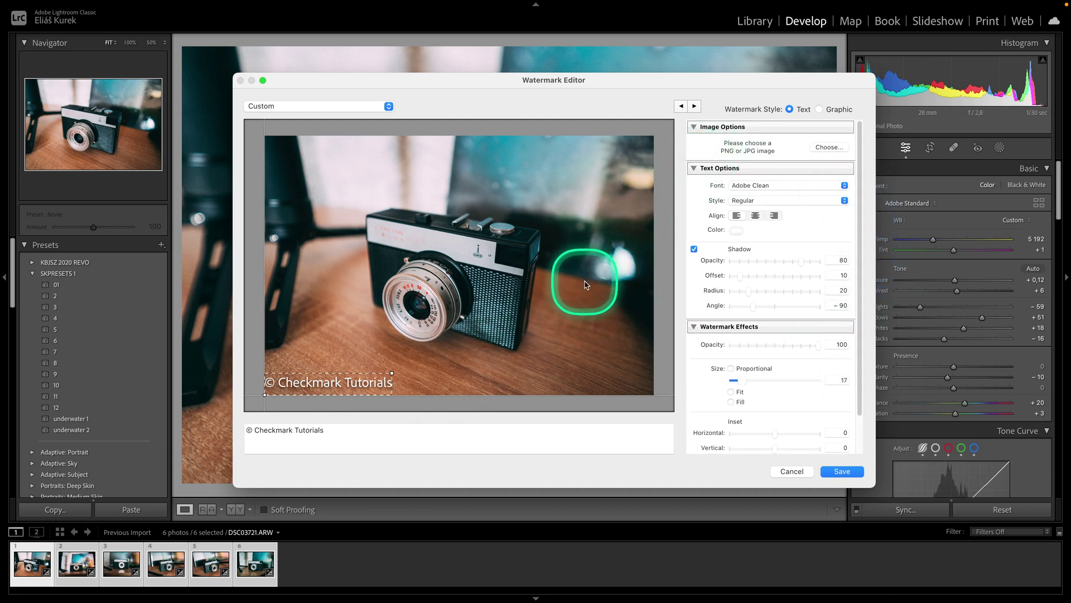
- Switch from Lightroom Classic to the Canva desktop app's Home page
{"action": "key", "text": "super+Tab"}
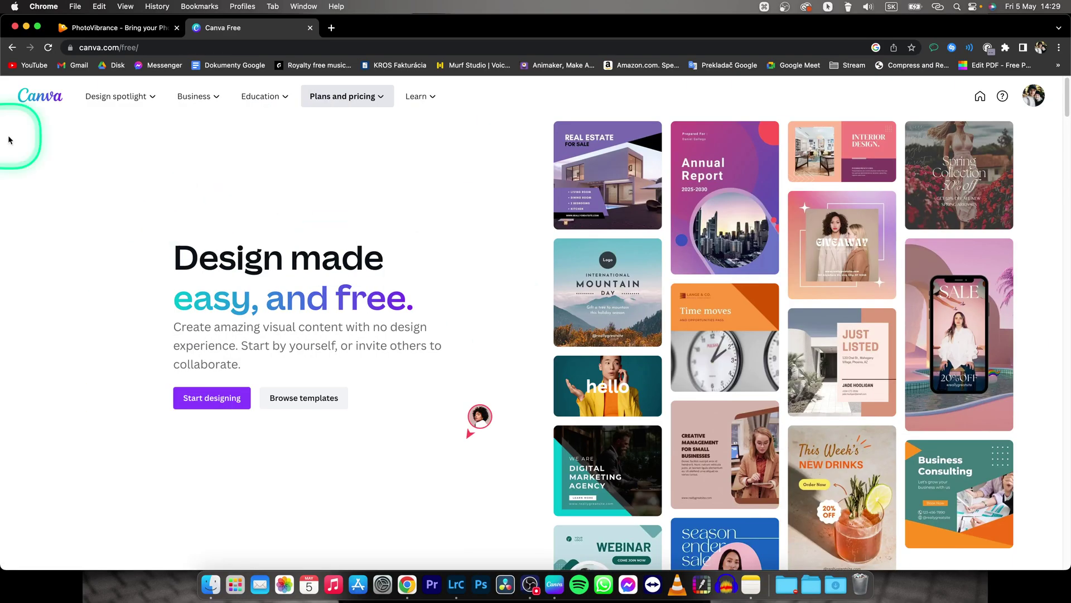
{"action": "key", "text": "ctrl"}
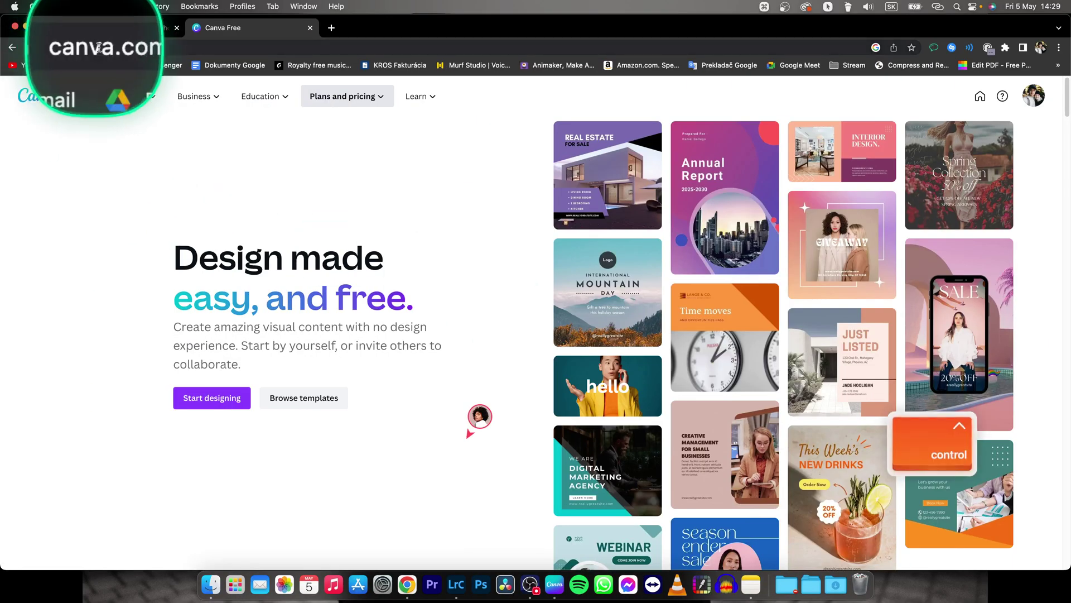
{"action": "key", "text": "super+Tab"}
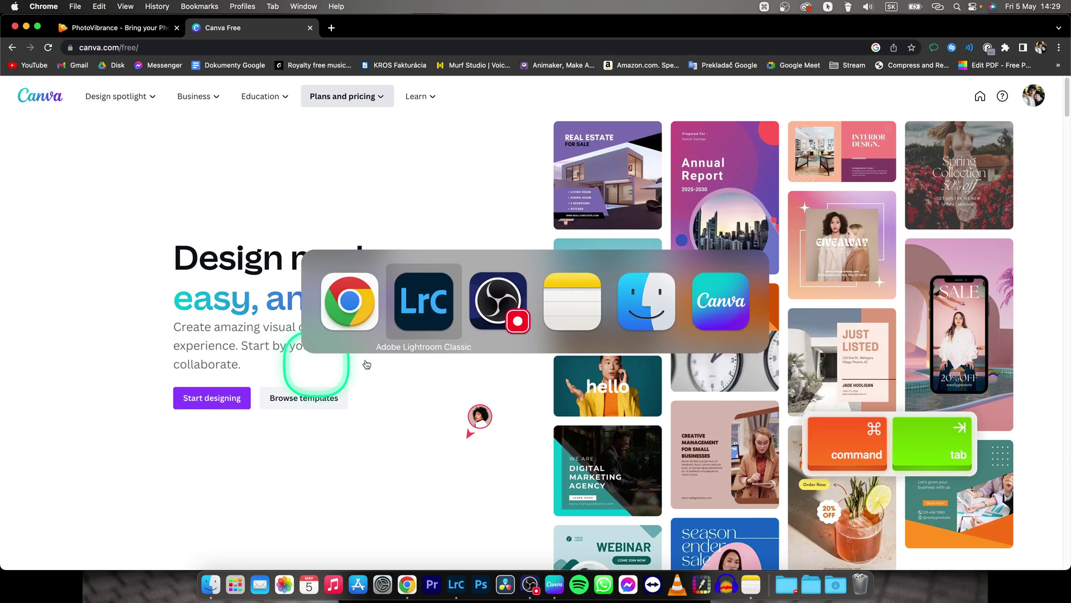
{"action": "key", "text": "super+Tab"}
{"action": "key", "text": "super+Tab"}
{"action": "key", "text": "super+Tab"}
{"action": "key", "text": "super+Tab"}
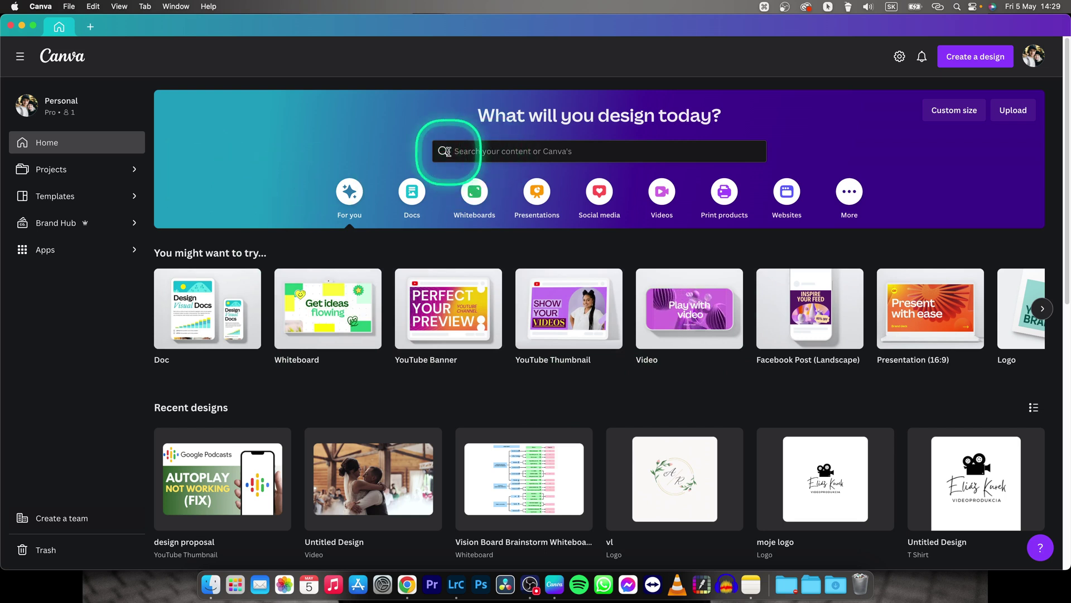
- Search Canva templates for 'photography logo' and scroll through the results
{"action": "key", "text": "ctrl"}
{"action": "left_click", "coordinate": [550, 149]}
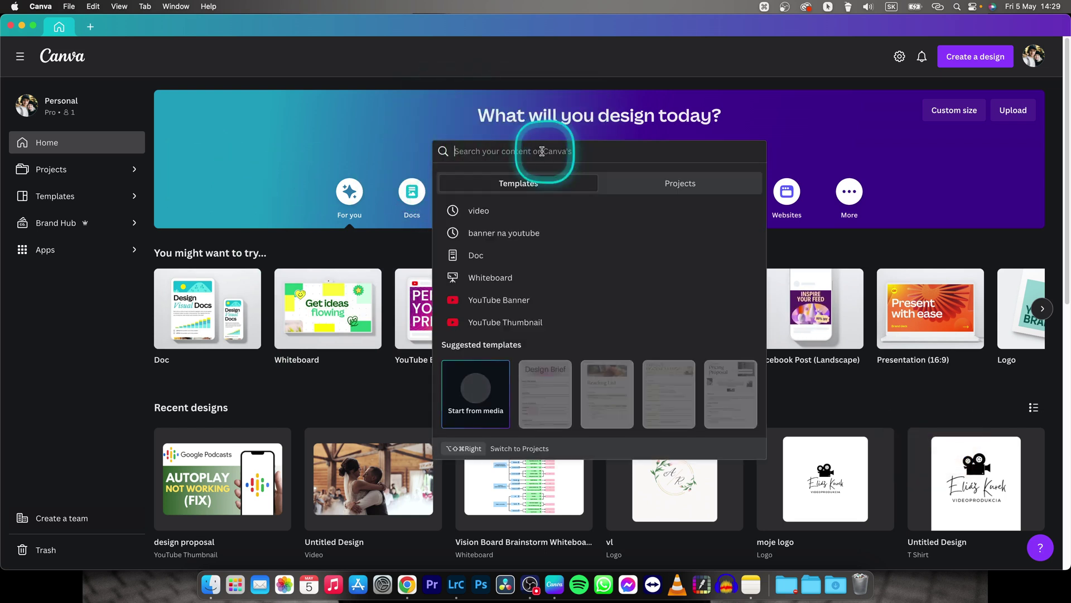
{"action": "type", "text": "p"}
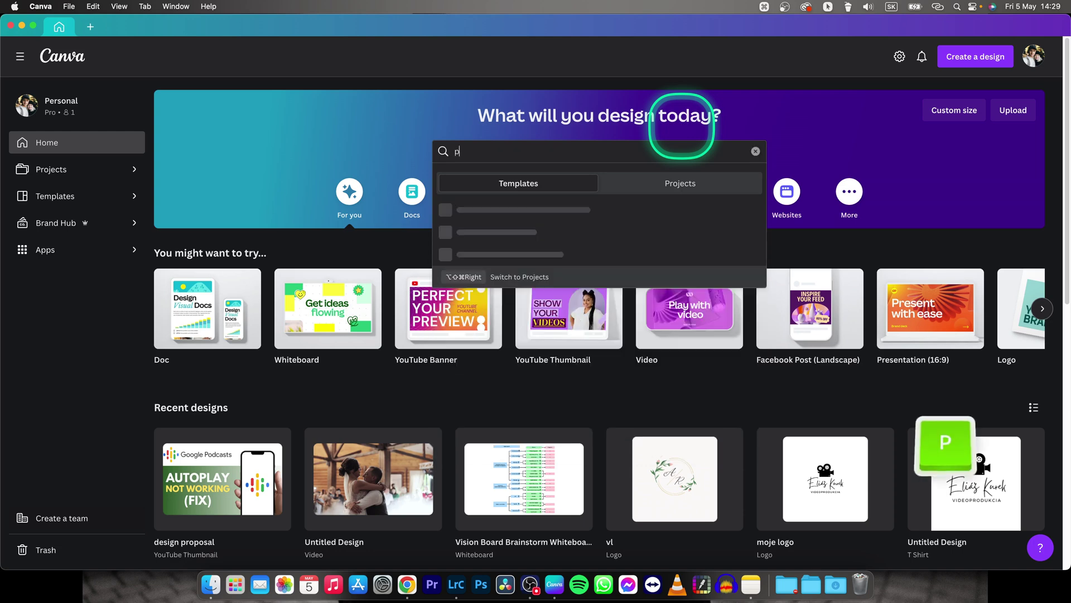
{"action": "type", "text": "hotography logo"}
{"action": "key", "text": "Return"}
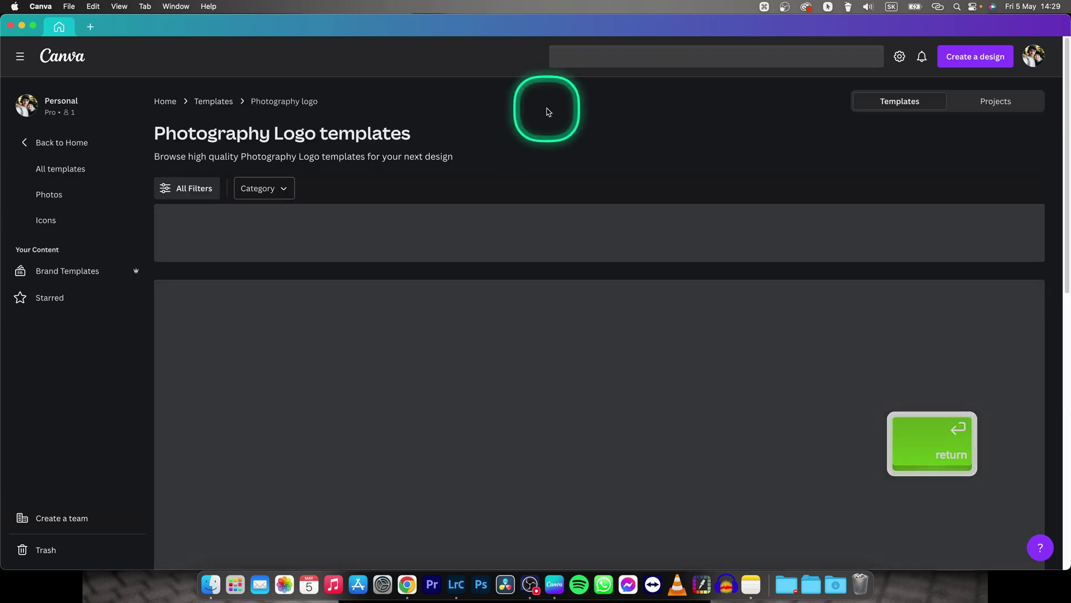
{"action": "scroll", "coordinate": [324, 326], "scroll_direction": "down", "scroll_amount": 3}
{"action": "scroll", "coordinate": [325, 329], "scroll_direction": "down", "scroll_amount": 15}
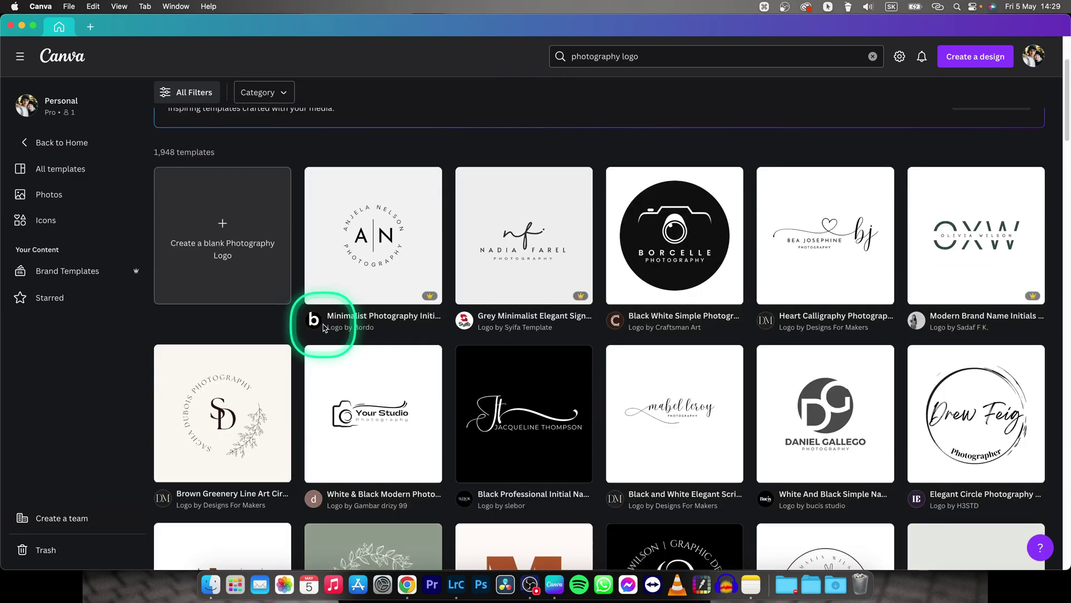
{"action": "scroll", "coordinate": [586, 323], "scroll_direction": "down", "scroll_amount": 2}
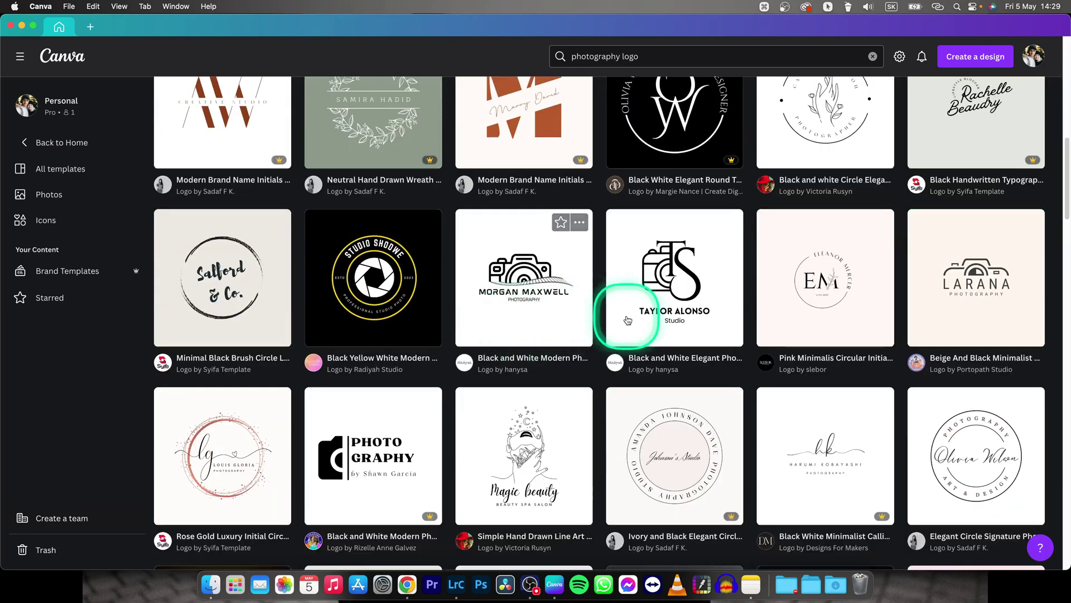
{"action": "scroll", "coordinate": [666, 343], "scroll_direction": "down", "scroll_amount": 10}
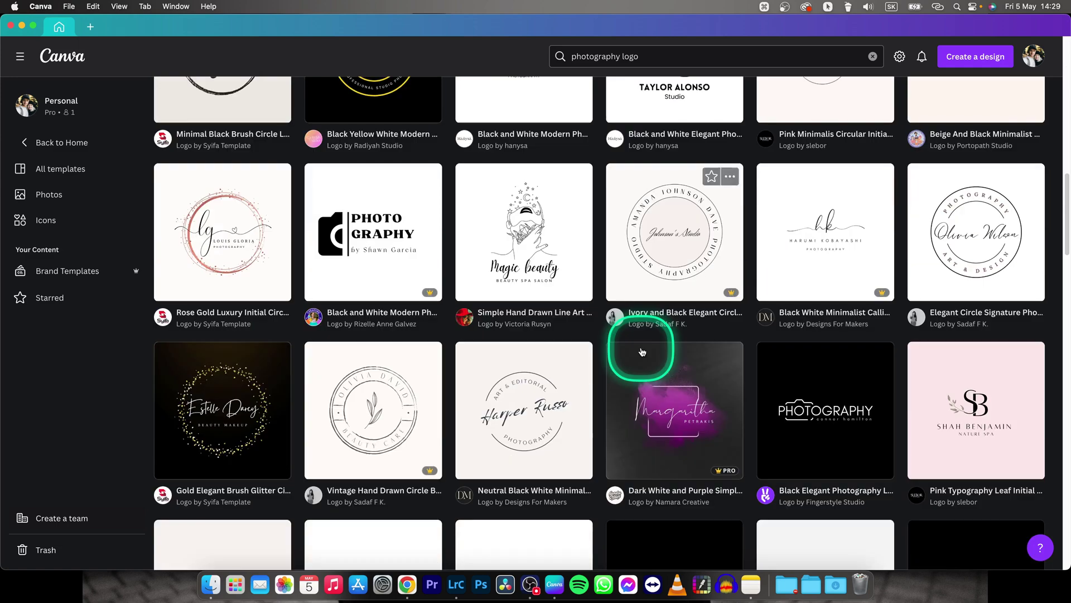
{"action": "scroll", "coordinate": [586, 352], "scroll_direction": "down", "scroll_amount": 7}
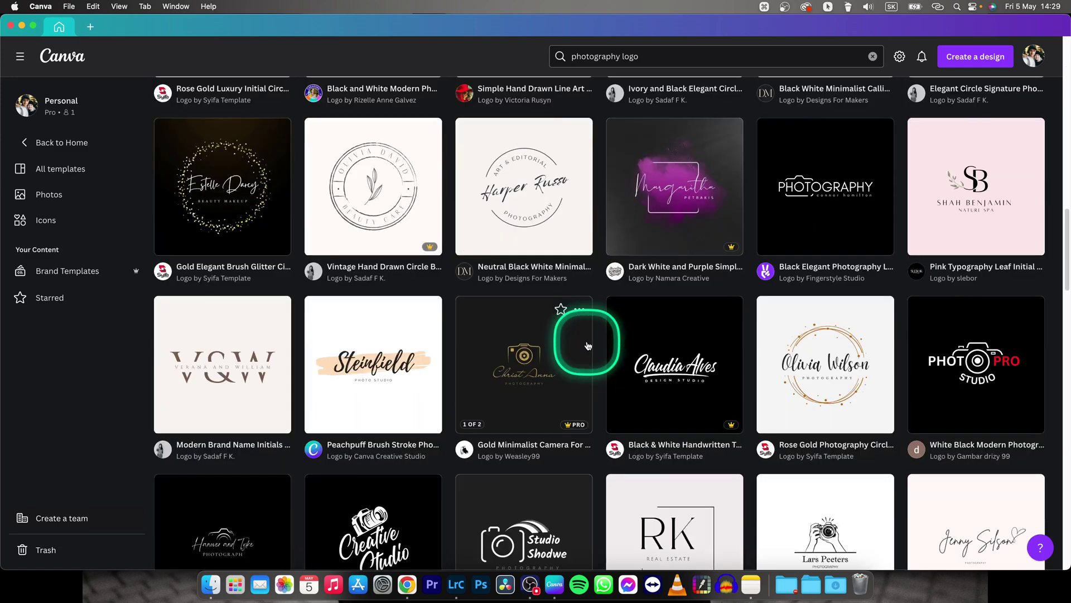
{"action": "scroll", "coordinate": [579, 366], "scroll_direction": "down", "scroll_amount": 4}
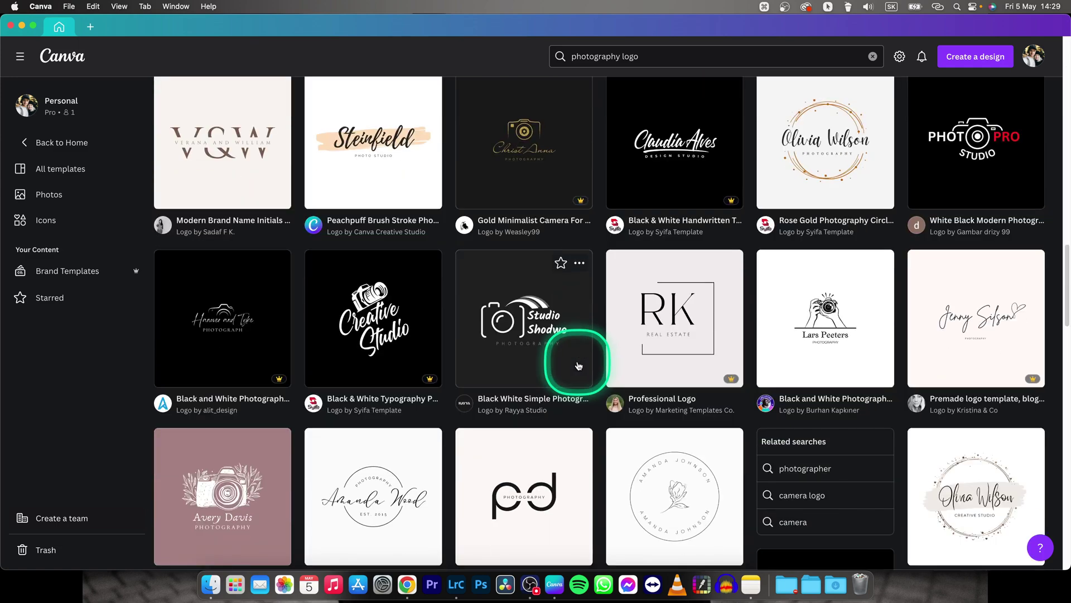
{"action": "scroll", "coordinate": [641, 364], "scroll_direction": "down", "scroll_amount": 3}
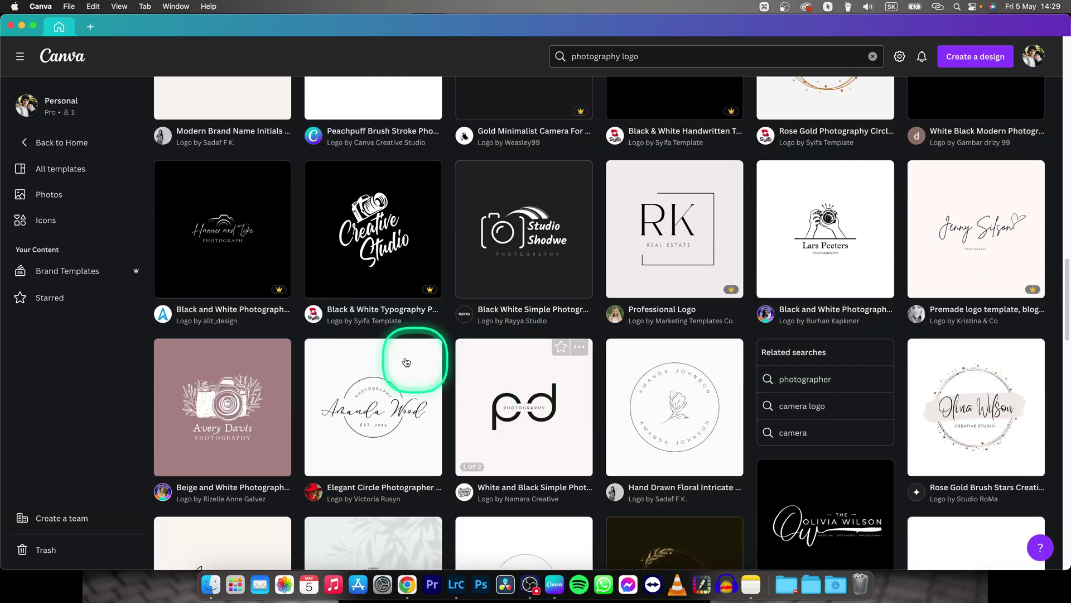
- Open the Hanover and Tyke logo template for editing and duplicate its page
{"action": "left_click", "coordinate": [241, 254]}
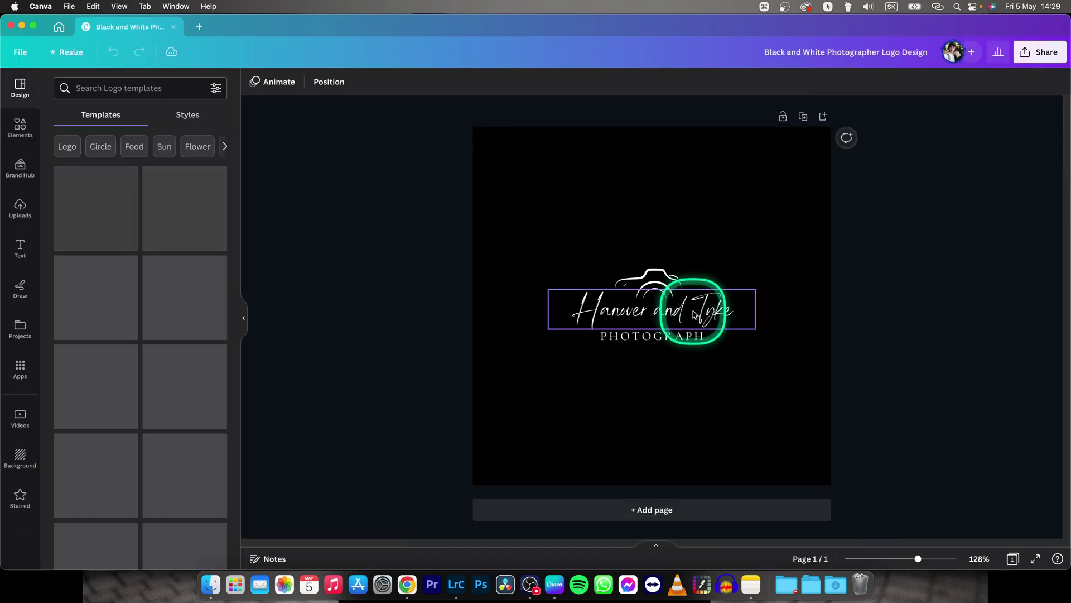
{"action": "left_click", "coordinate": [804, 117]}
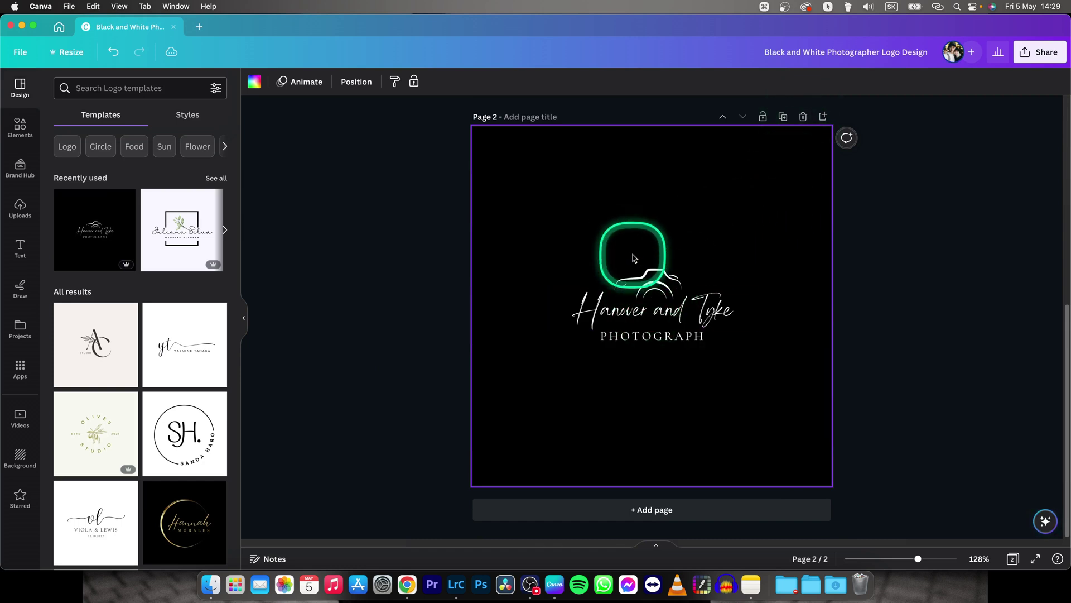
{"action": "scroll", "coordinate": [646, 274], "scroll_direction": "up", "scroll_amount": 10}
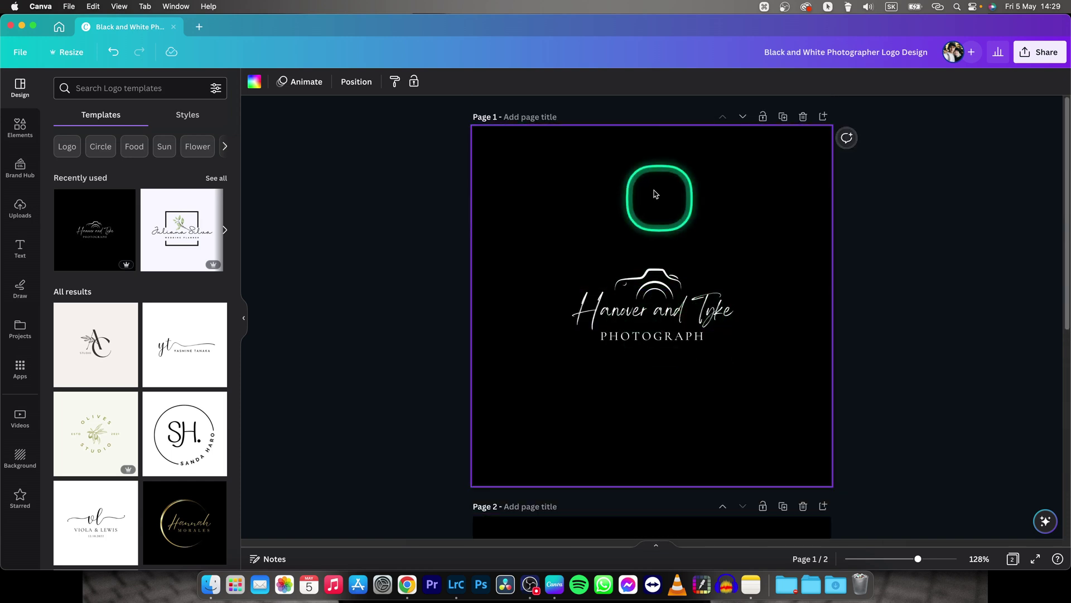
- Replace the Hanover and Tyke name text on page 1 with 'Checkmark Tutorials'
{"action": "key", "text": "ctrl"}
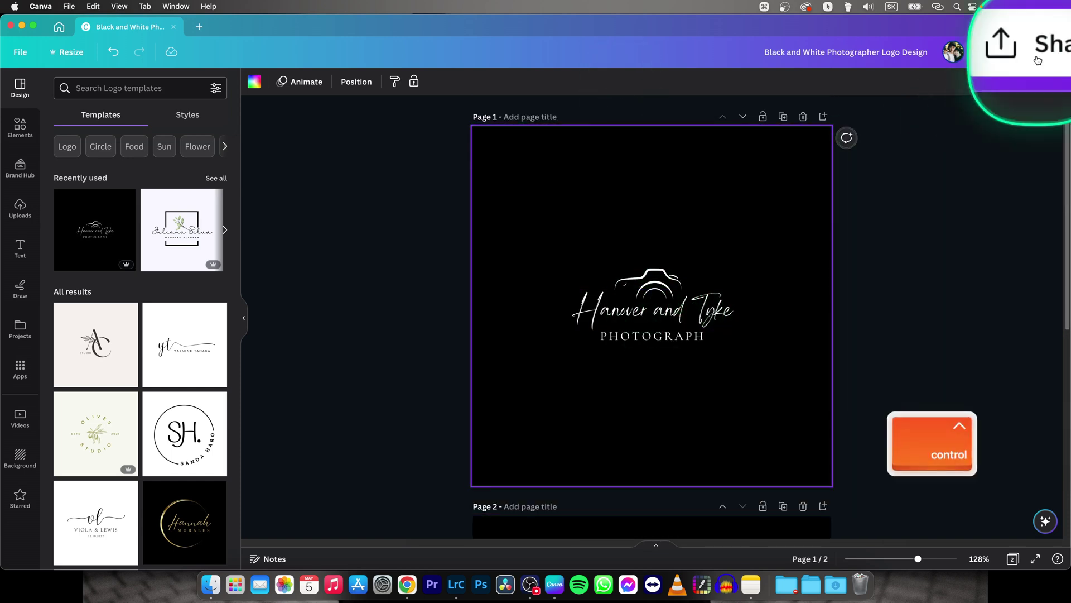
{"action": "left_click", "coordinate": [670, 316]}
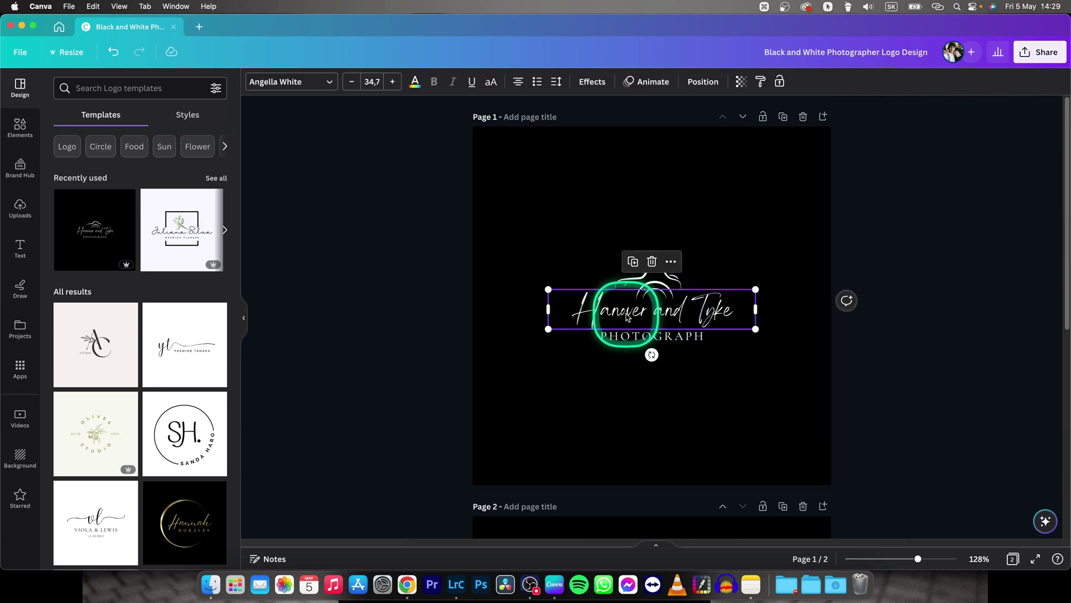
{"action": "double_click", "coordinate": [578, 313]}
{"action": "type", "text": "Check"}
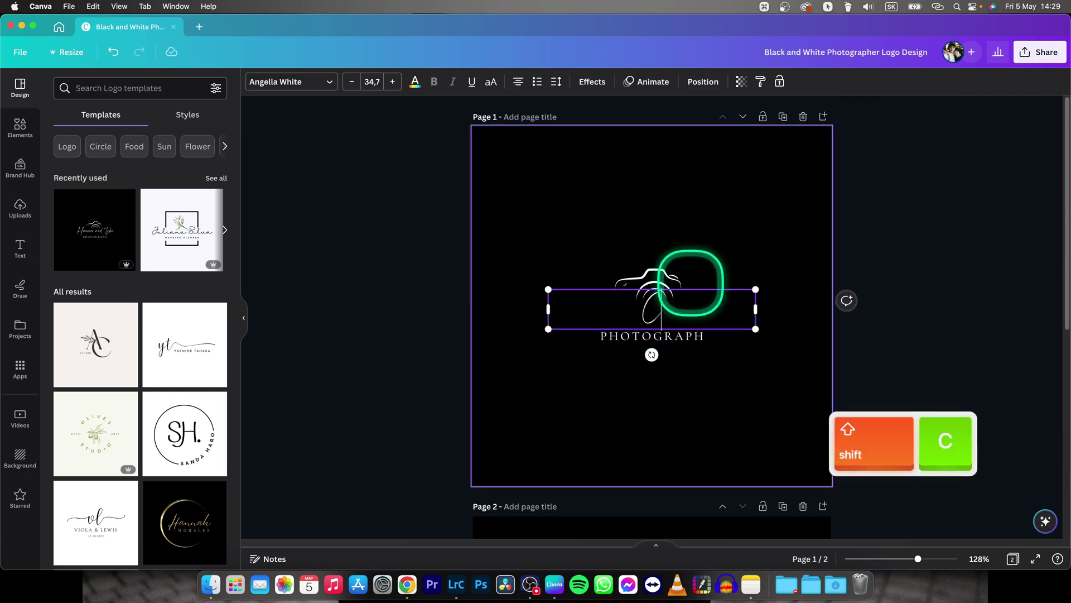
{"action": "type", "text": "mark Tutorials"}
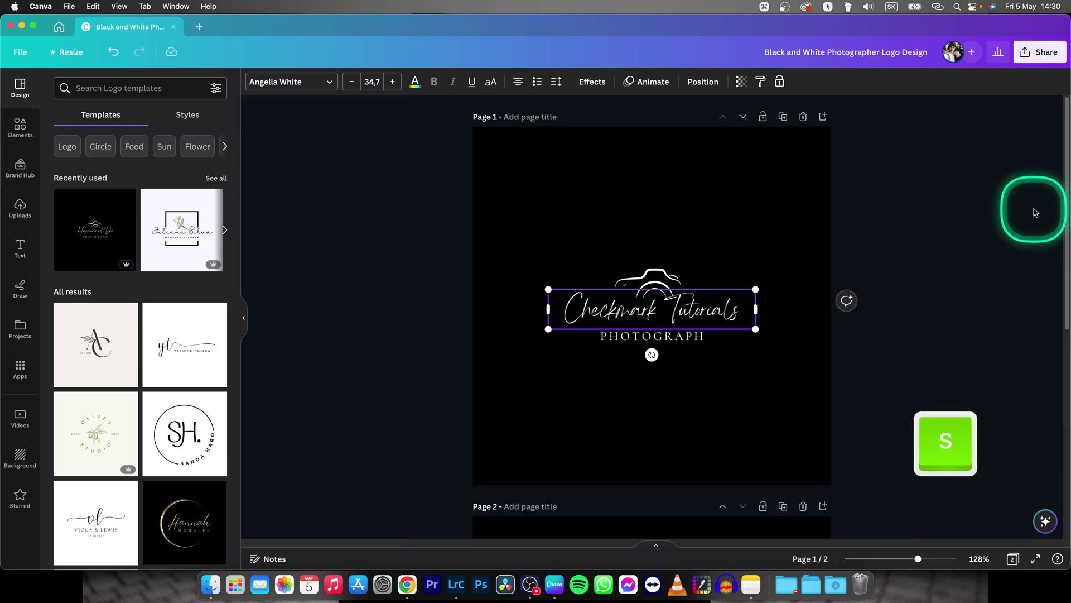
{"action": "left_click", "coordinate": [957, 226]}
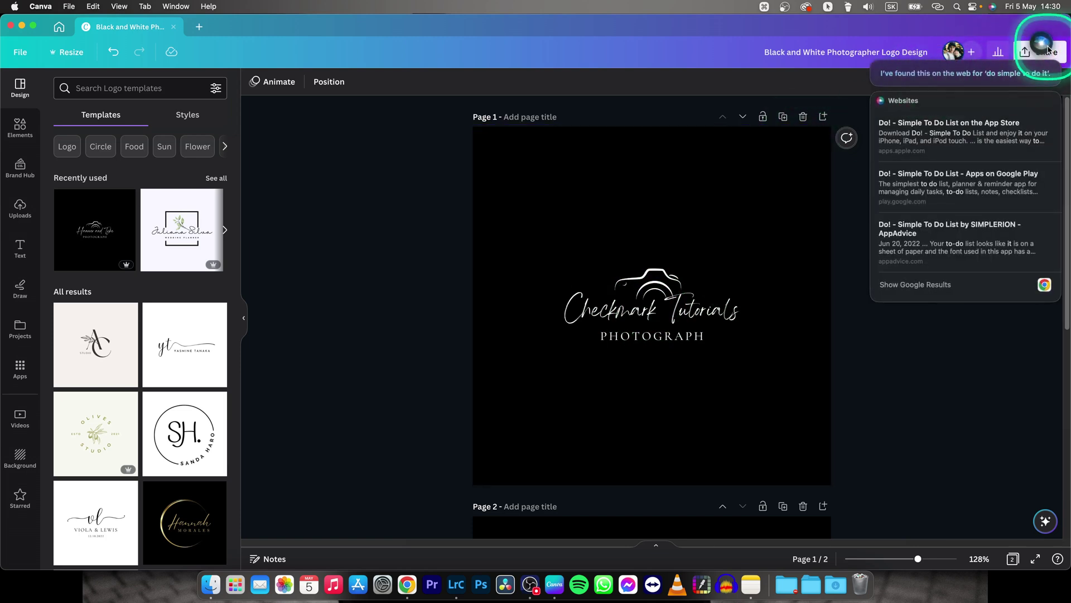
{"action": "left_click", "coordinate": [873, 66]}
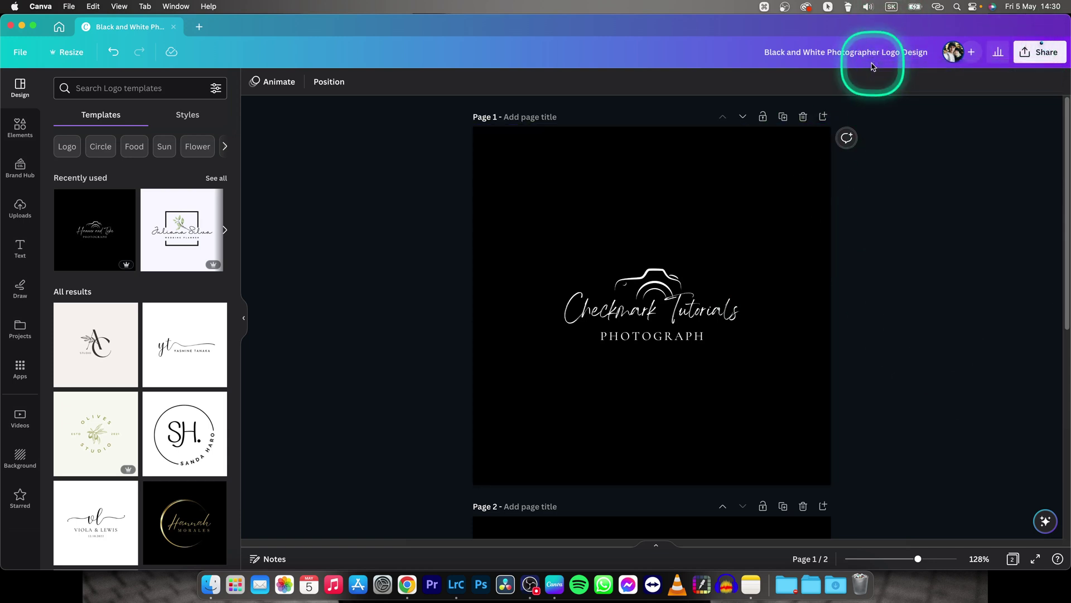
- Download page 1 only as a transparent-background PNG at 2.5× size
{"action": "left_click", "coordinate": [1035, 53]}
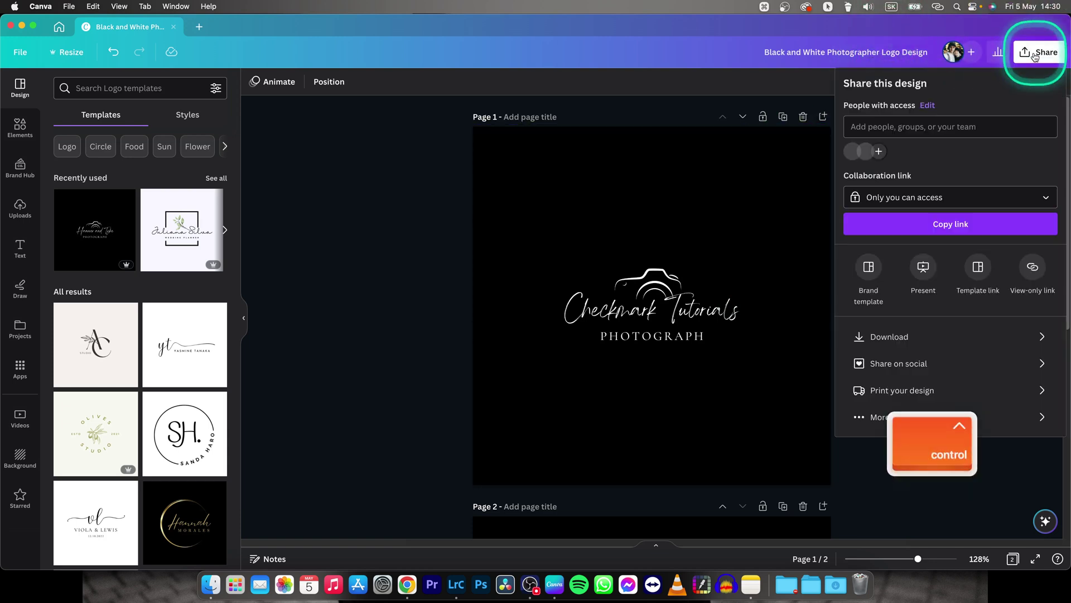
{"action": "left_click", "coordinate": [906, 336]}
{"action": "left_click", "coordinate": [876, 255]}
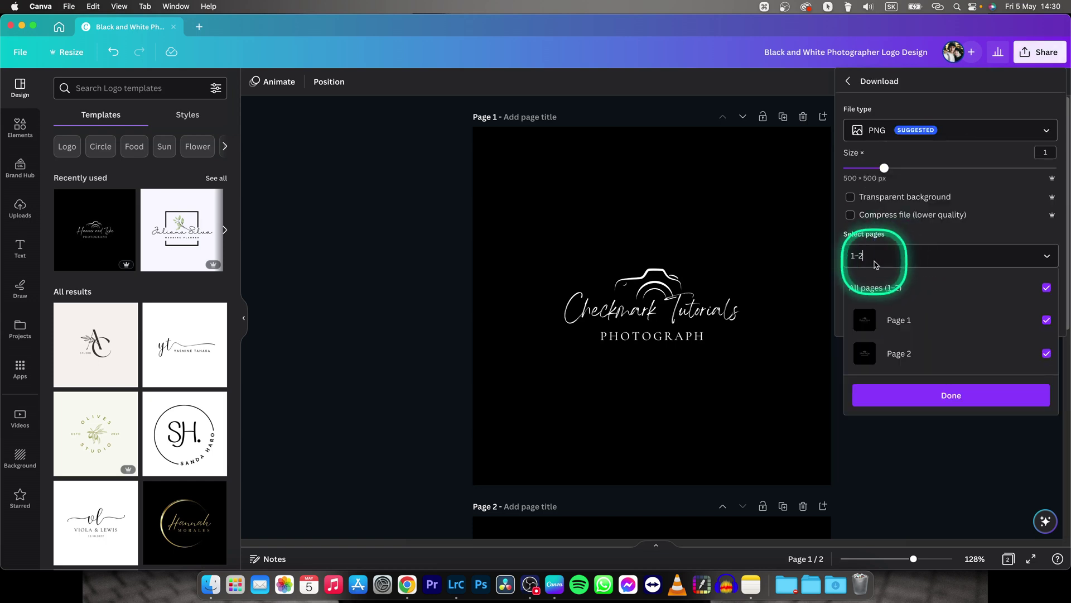
{"action": "left_click", "coordinate": [1047, 353]}
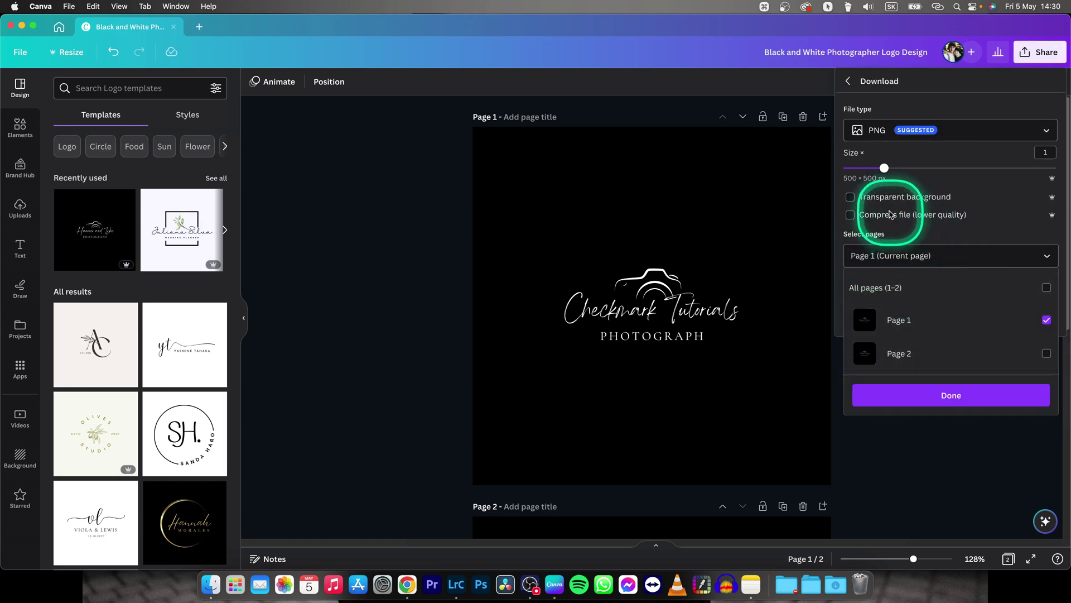
{"action": "left_click", "coordinate": [851, 198]}
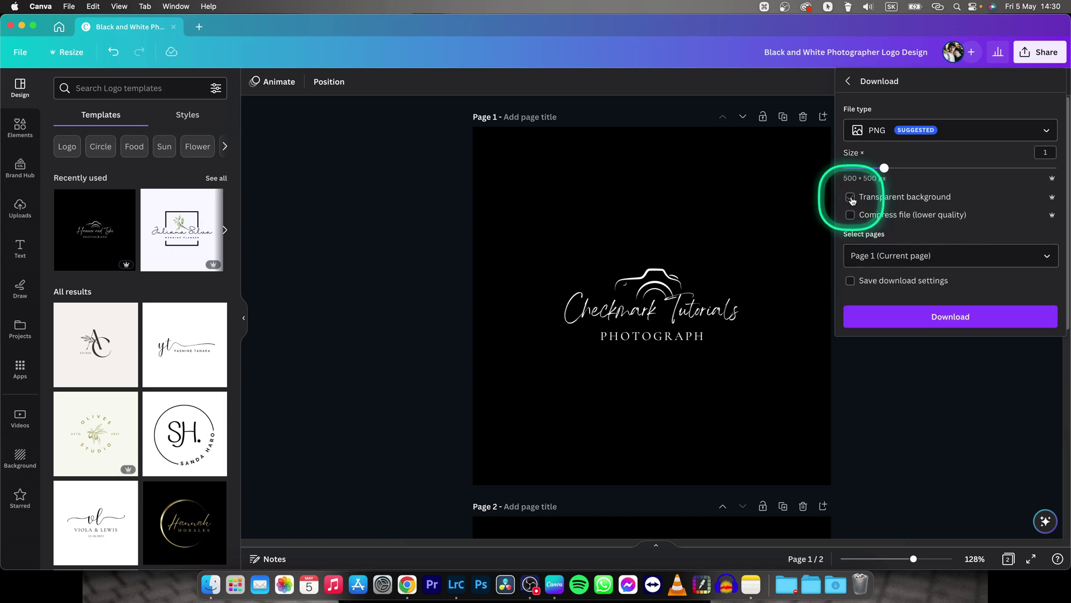
{"action": "left_click", "coordinate": [850, 197]}
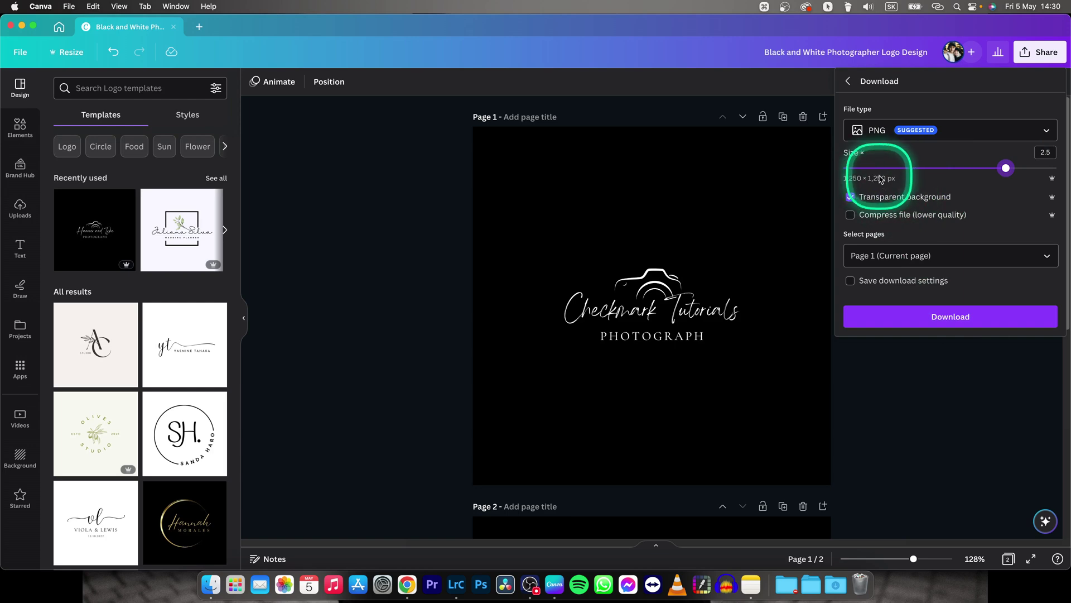
{"action": "left_click", "coordinate": [953, 317]}
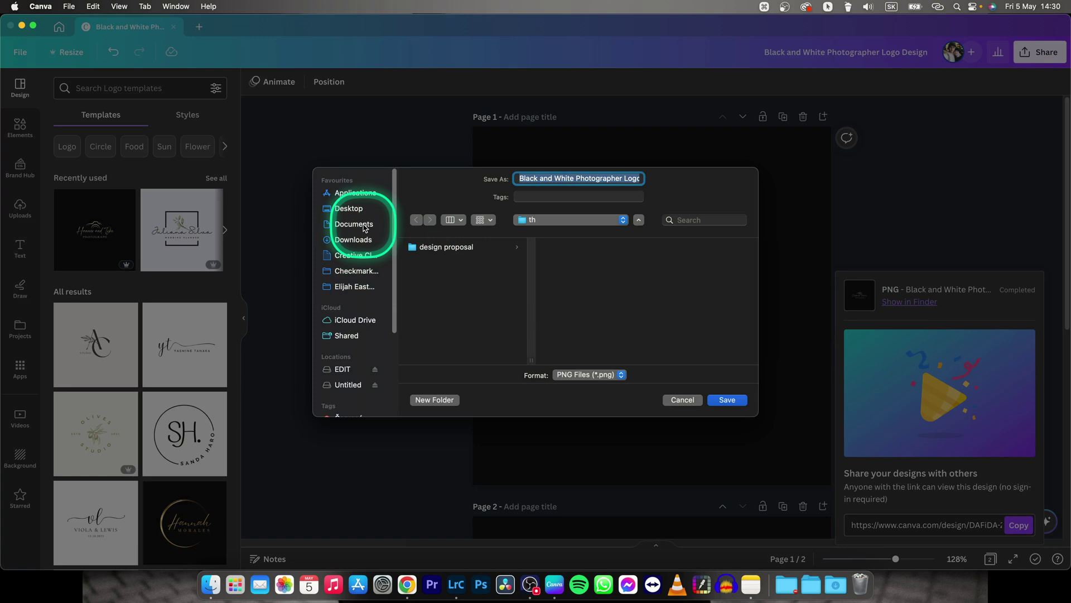
- Save the logo PNG into Checkmark tutorials > 05_05_2023 > tutorial material, then return to Lightroom
{"action": "left_click", "coordinate": [356, 271]}
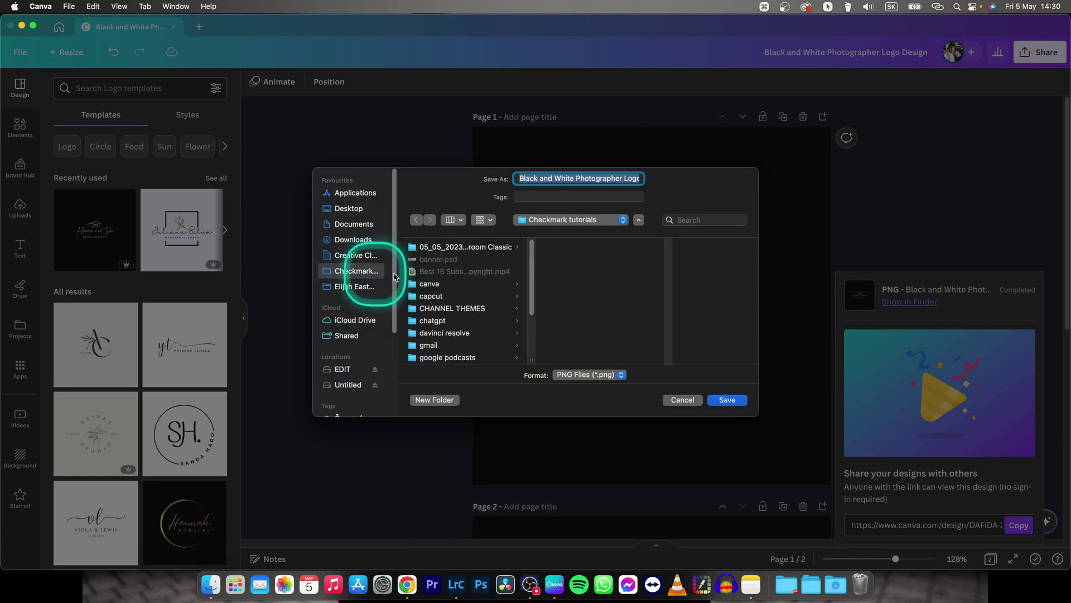
{"action": "left_click", "coordinate": [512, 247]}
{"action": "left_click", "coordinate": [575, 246]}
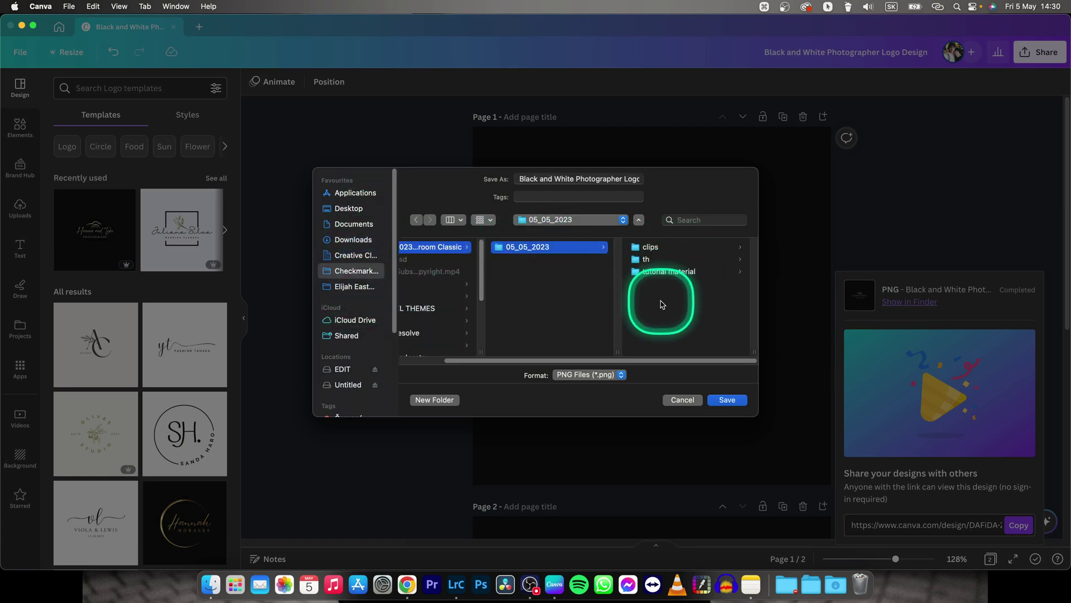
{"action": "left_click", "coordinate": [672, 272]}
{"action": "left_click", "coordinate": [735, 403]}
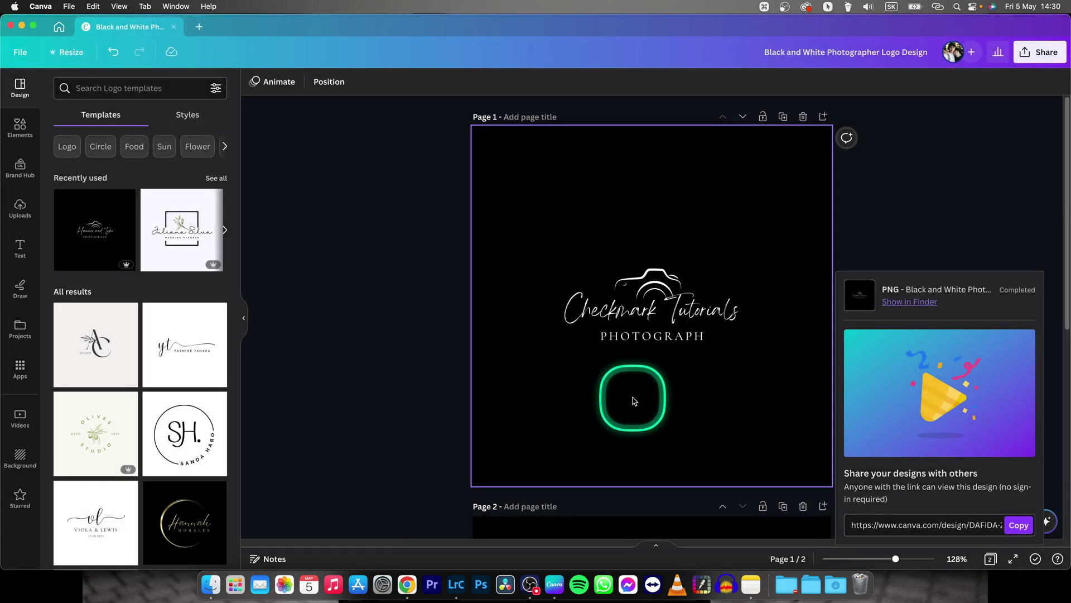
{"action": "key", "text": "super+Tab"}
{"action": "key", "text": "super+Tab"}
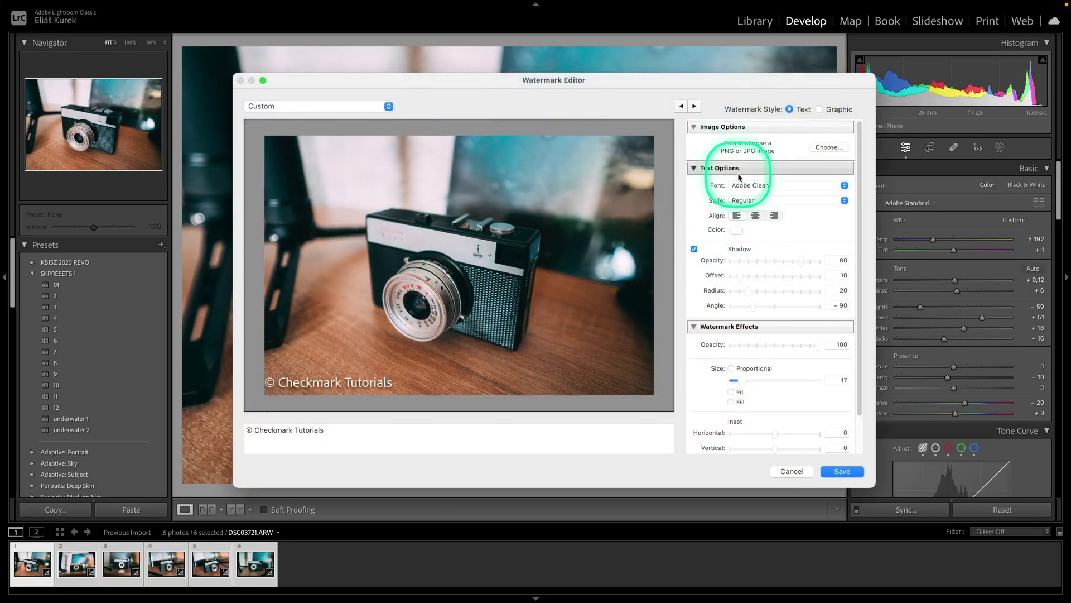
- Use the Canva logo PNG from the tutorial material folder as the watermark graphic
{"action": "key", "text": "ctrl"}
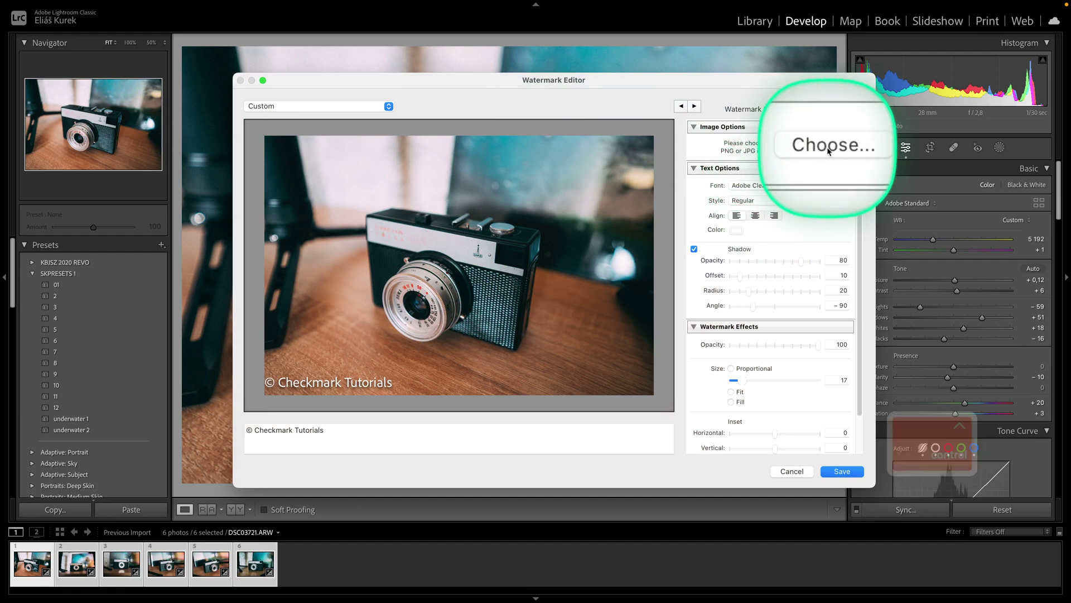
{"action": "left_click", "coordinate": [828, 147]}
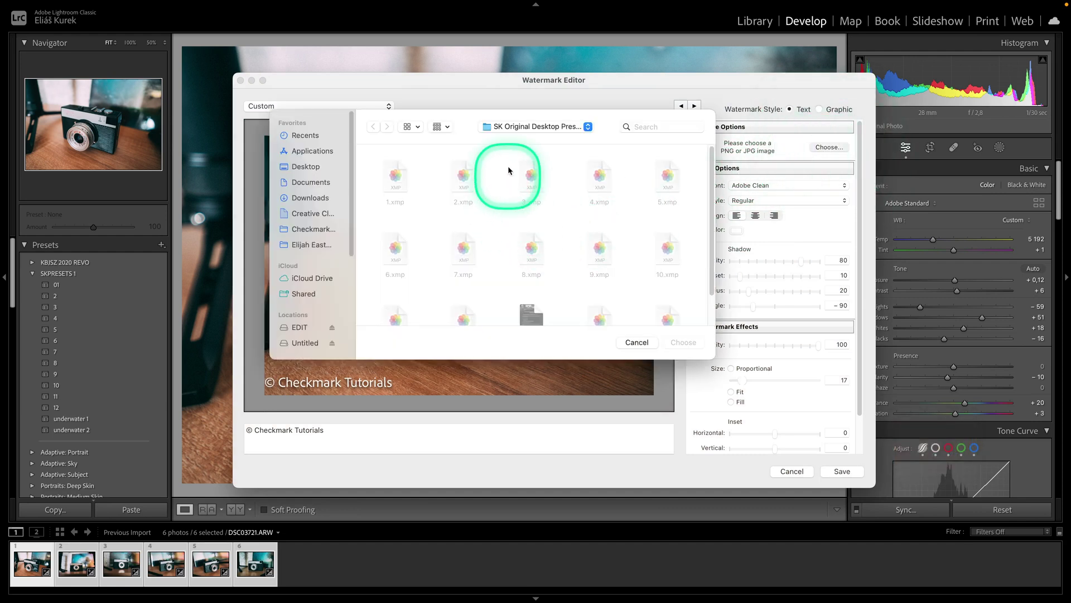
{"action": "left_click", "coordinate": [516, 139]}
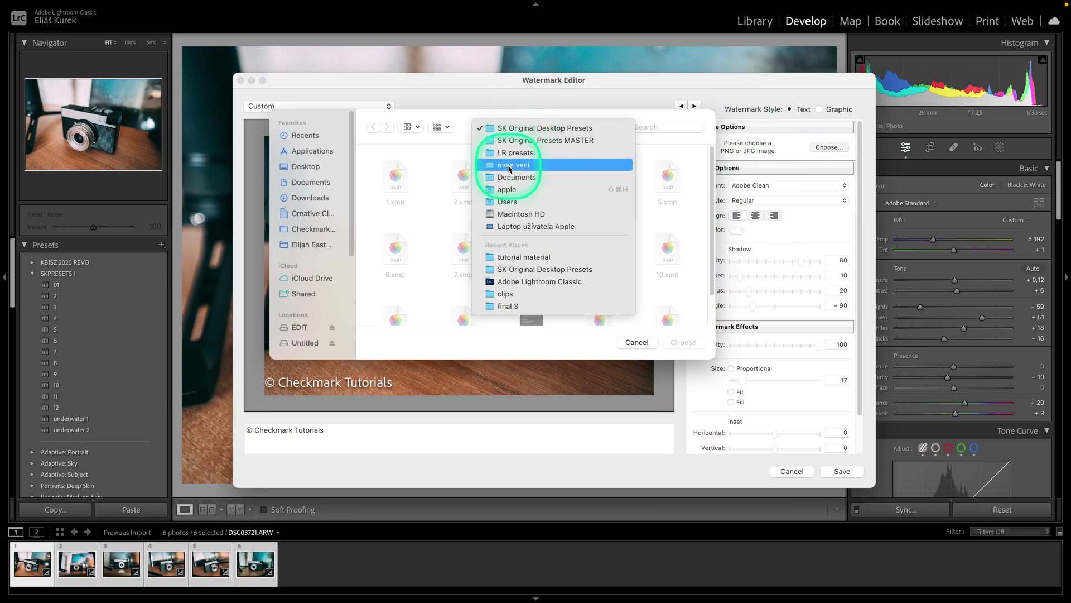
{"action": "left_click", "coordinate": [329, 229]}
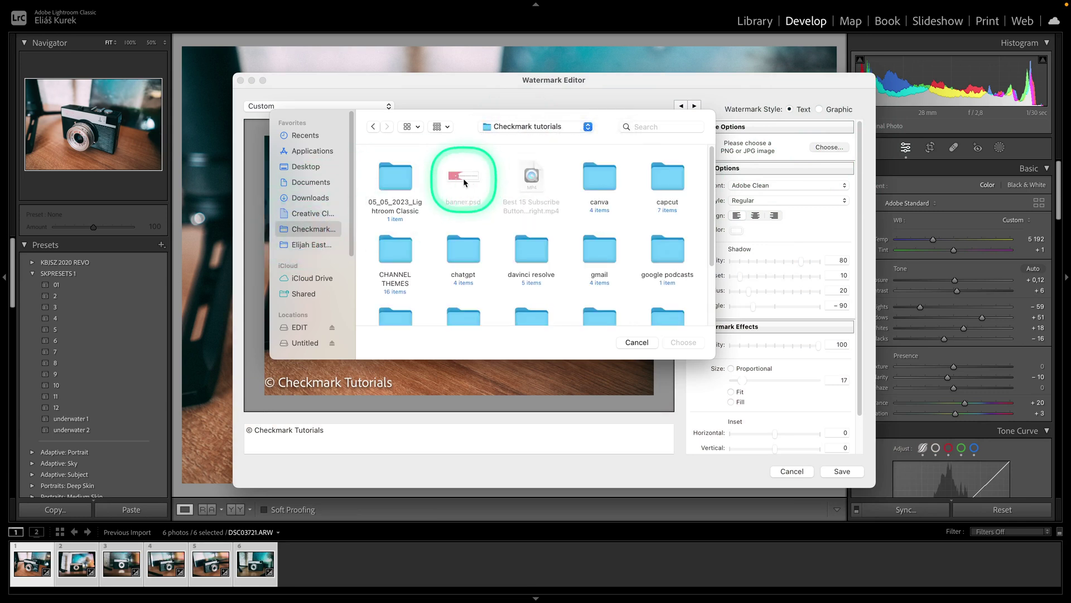
{"action": "double_click", "coordinate": [402, 180]}
{"action": "double_click", "coordinate": [390, 179]}
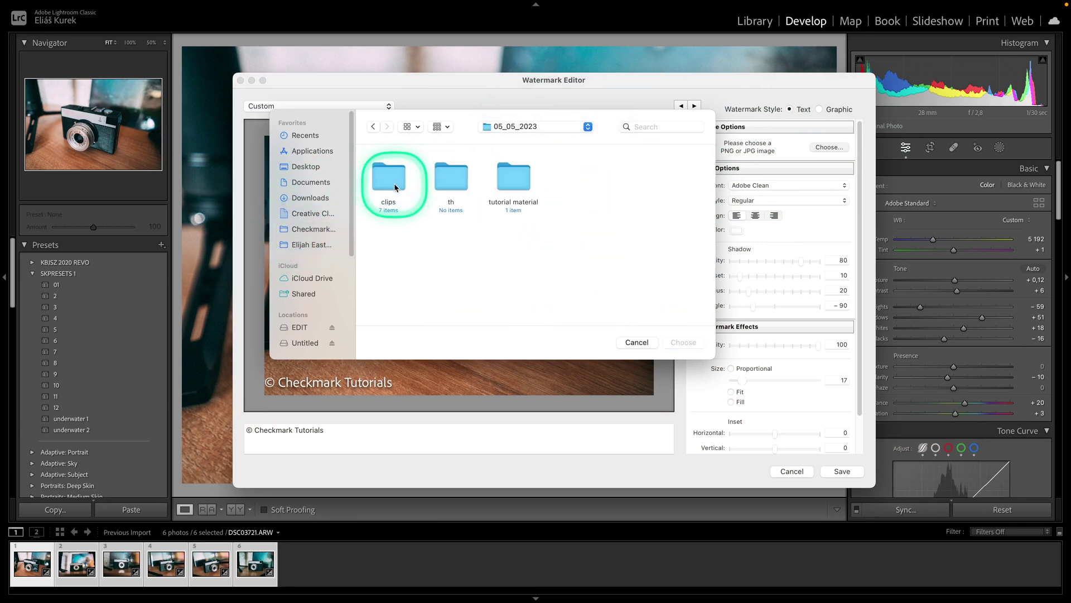
{"action": "double_click", "coordinate": [507, 181]}
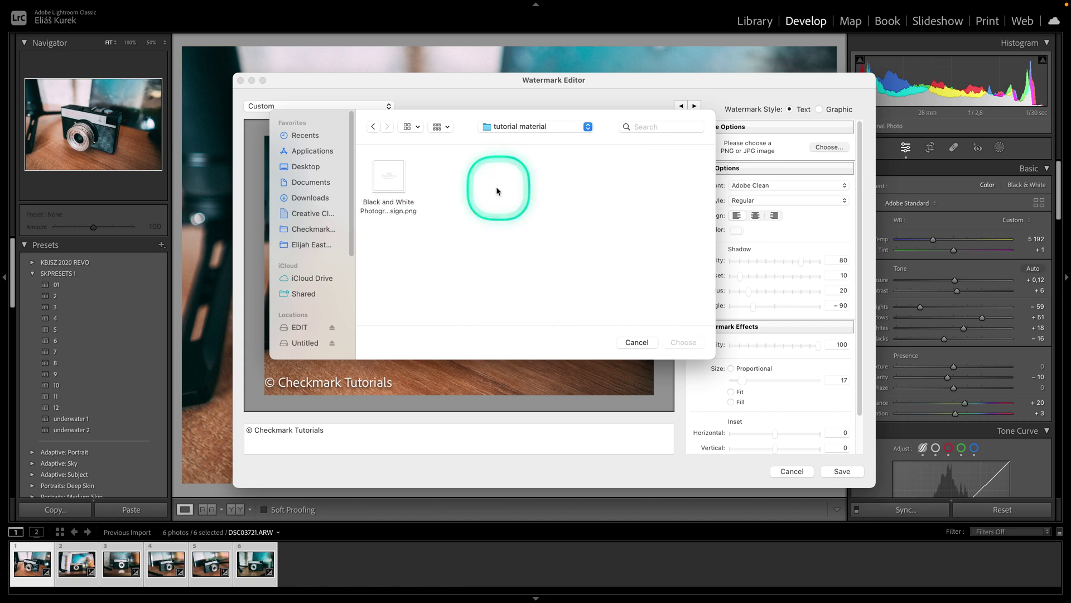
{"action": "double_click", "coordinate": [393, 183]}
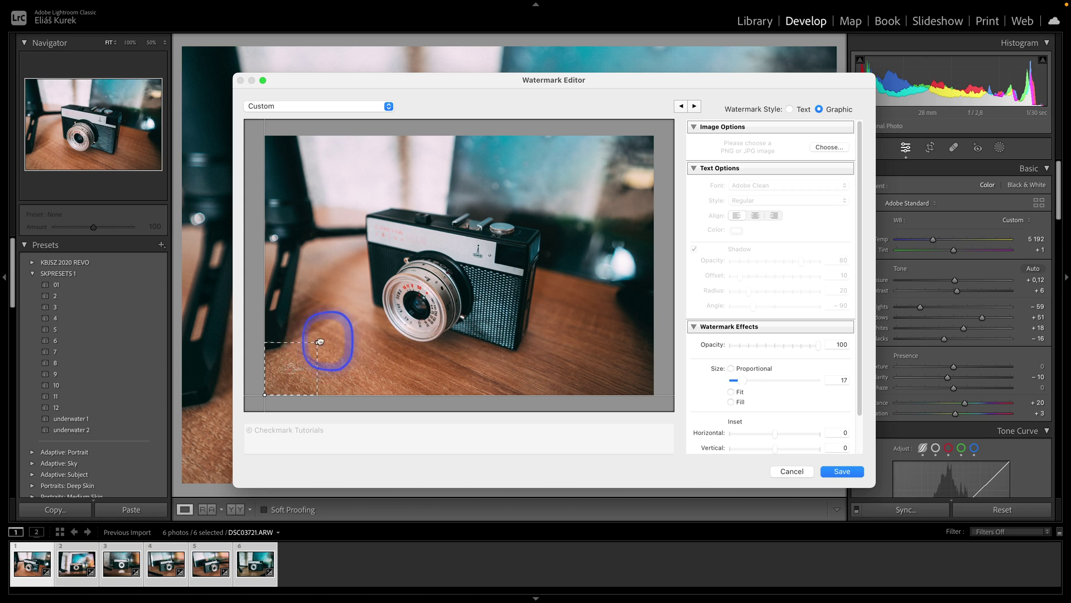
- Scale the logo watermark up to size 102 and anchor it at the bottom-left corner
{"action": "left_click_drag", "start_coordinate": [360, 314], "coordinate": [714, 92]}
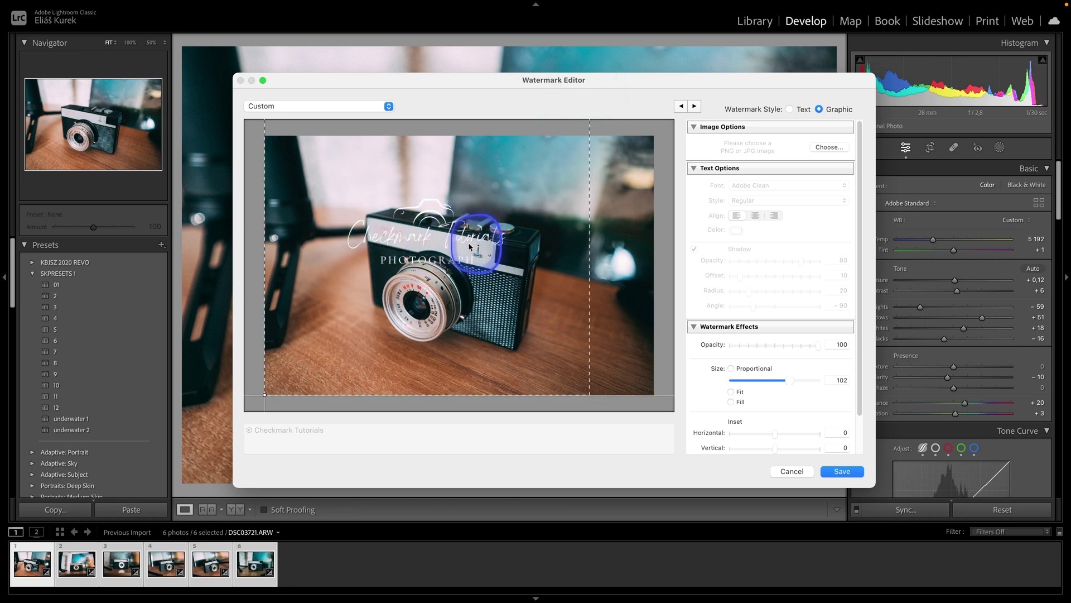
{"action": "left_click_drag", "start_coordinate": [860, 317], "coordinate": [867, 398]}
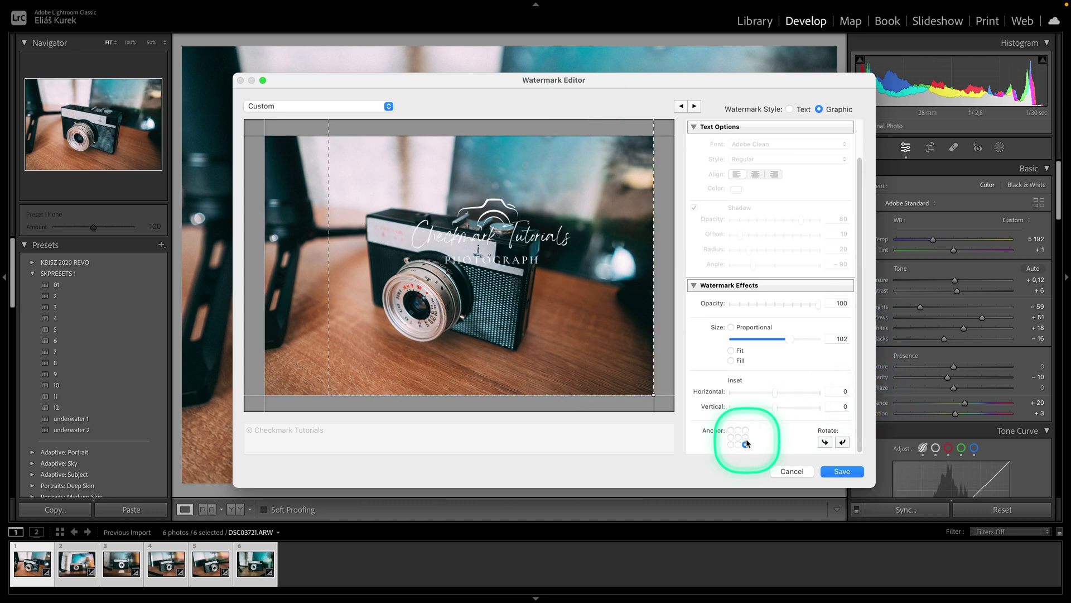
{"action": "left_click", "coordinate": [730, 429]}
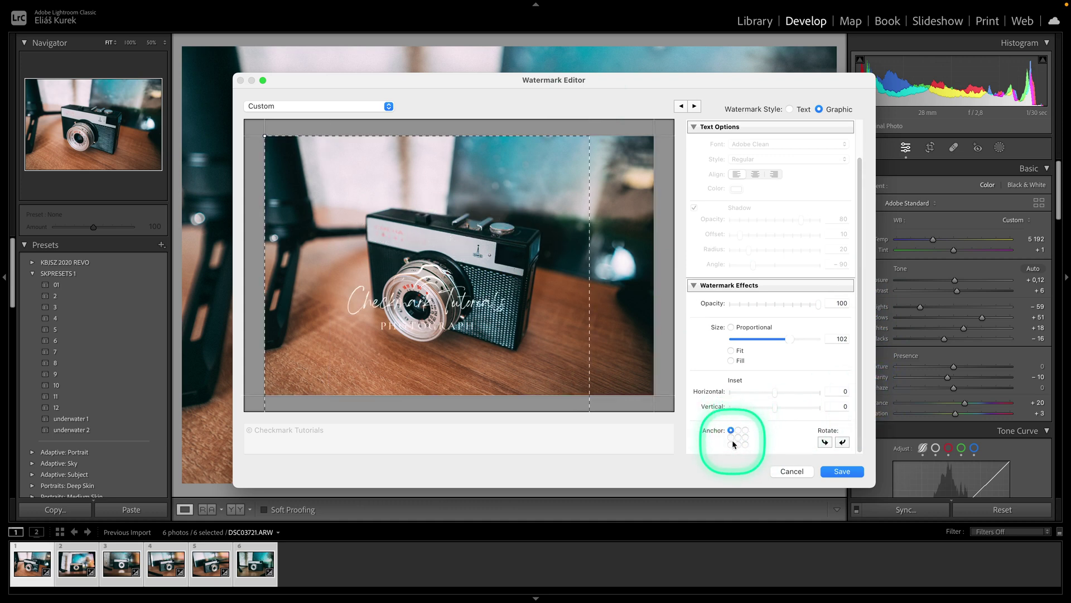
{"action": "left_click", "coordinate": [731, 444]}
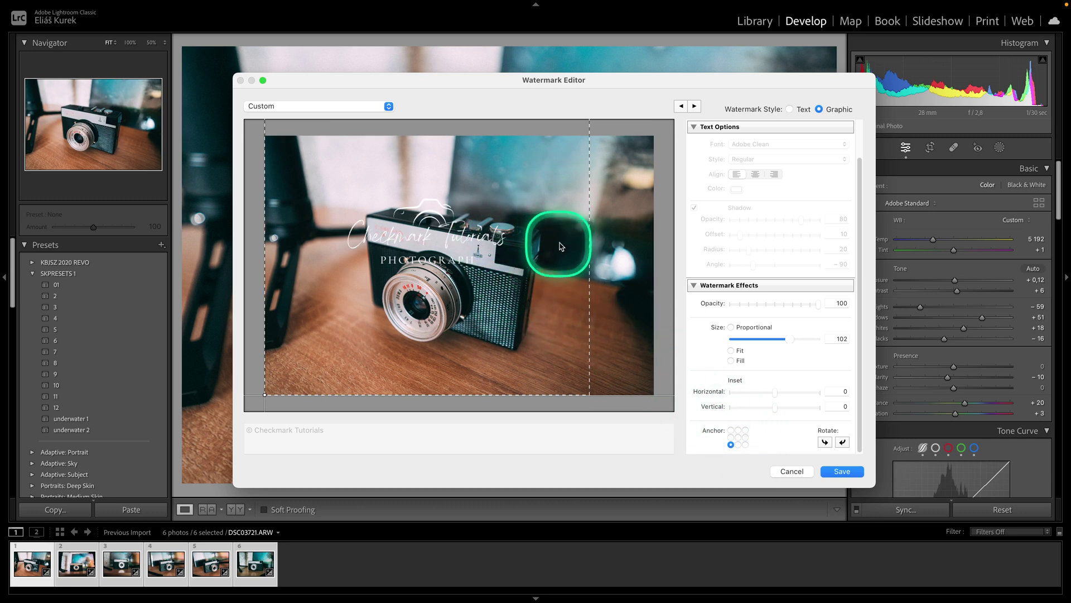
{"action": "key", "text": "super"}
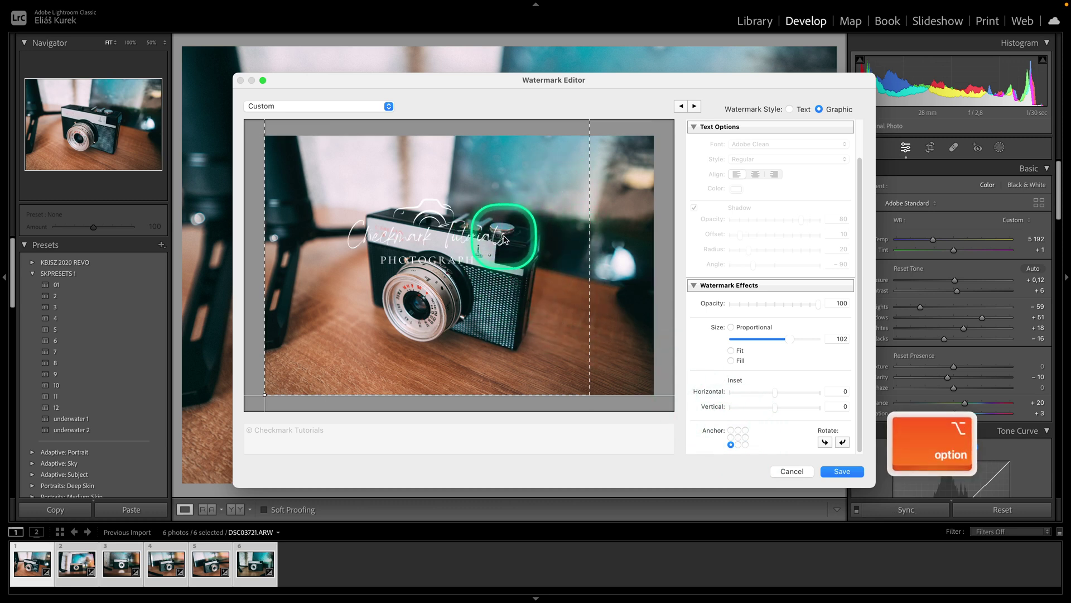
{"action": "key", "text": "ctrl"}
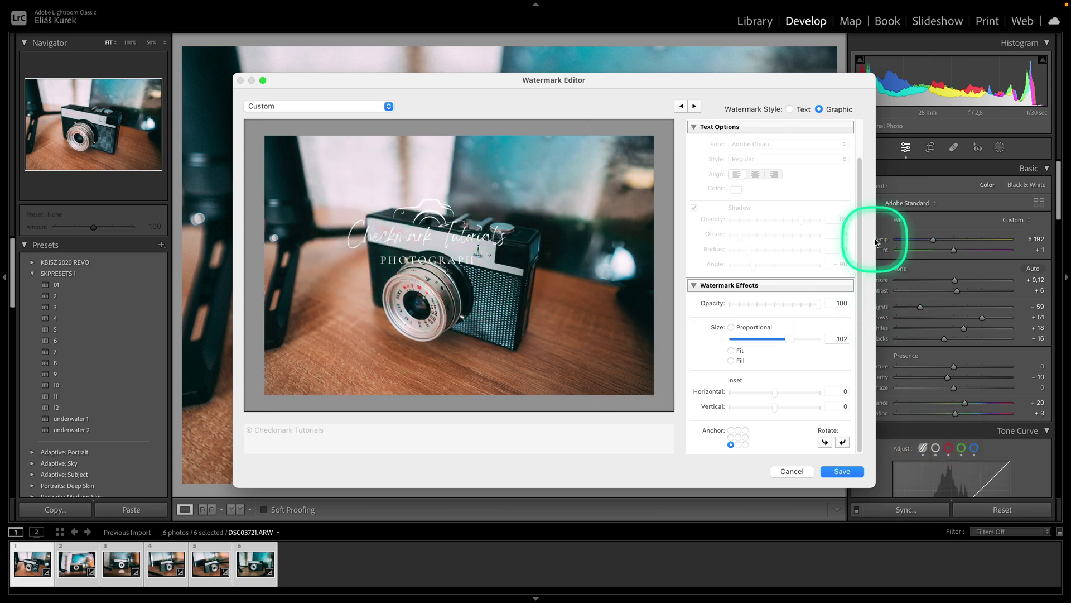
- Try the Fit and Fill watermark size options, then return to Proportional sizing
{"action": "scroll", "coordinate": [865, 223], "scroll_direction": "up", "scroll_amount": 3}
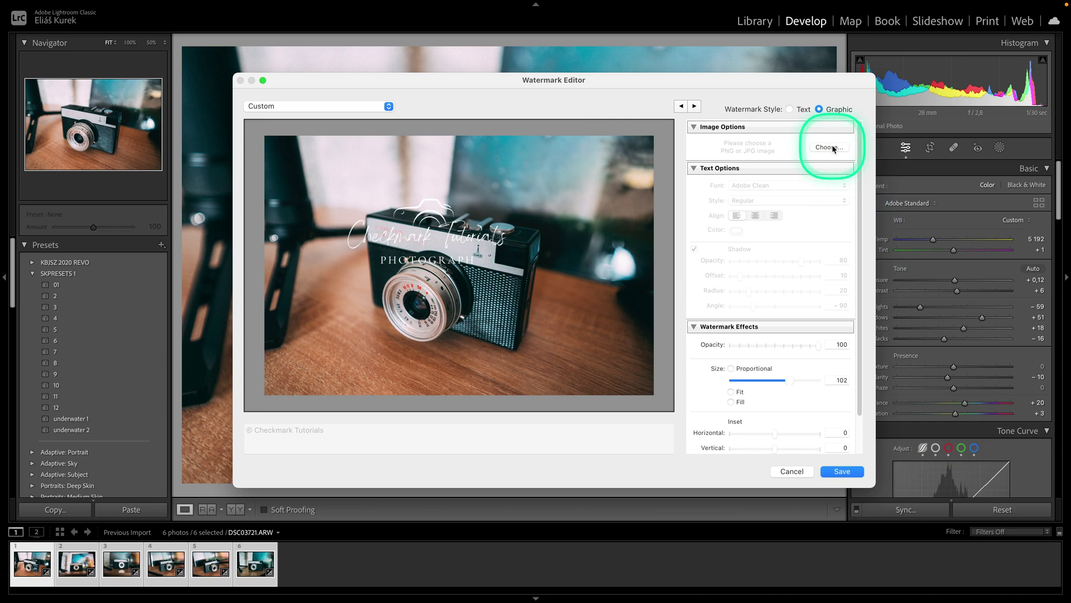
{"action": "scroll", "coordinate": [792, 179], "scroll_direction": "down", "scroll_amount": 2}
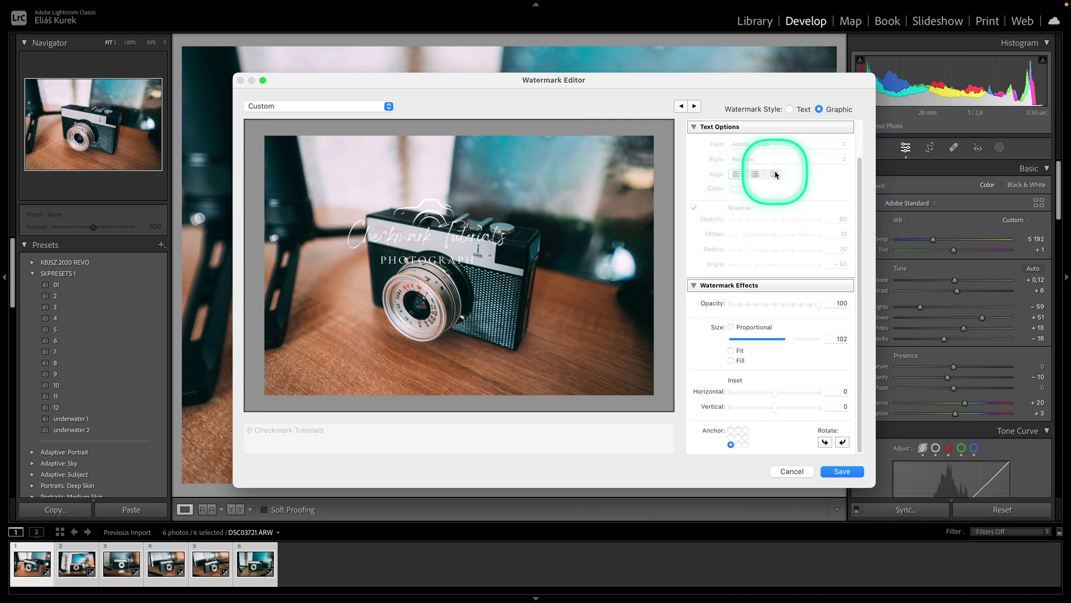
{"action": "left_click", "coordinate": [732, 351]}
{"action": "left_click", "coordinate": [731, 360]}
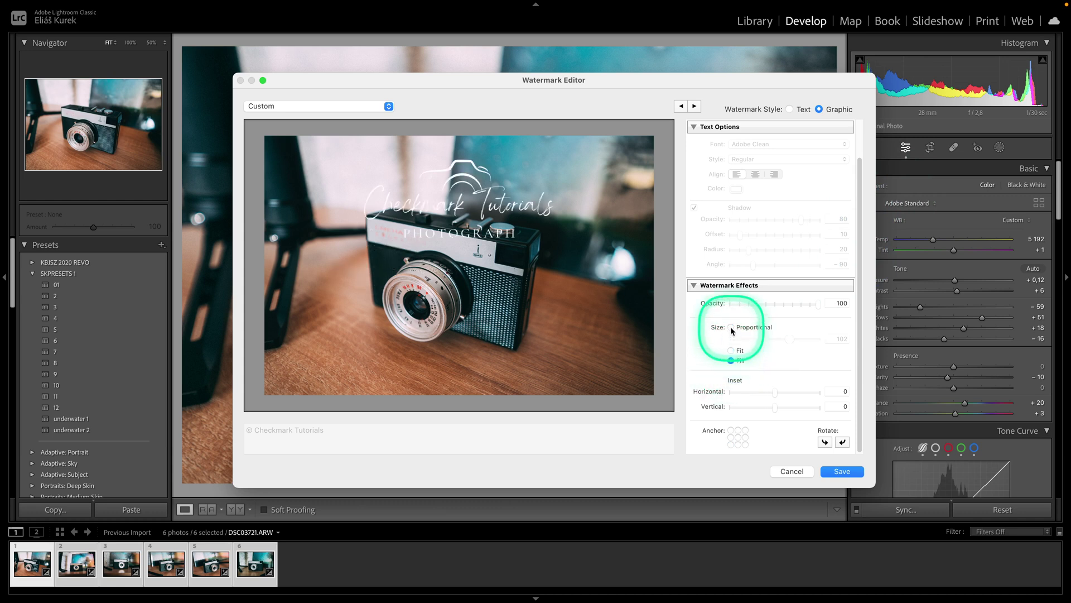
{"action": "left_click", "coordinate": [730, 327]}
- Shrink the watermark to proportional size 47 and test the rotate buttons, leaving it upright
{"action": "left_click_drag", "start_coordinate": [786, 338], "coordinate": [759, 339]}
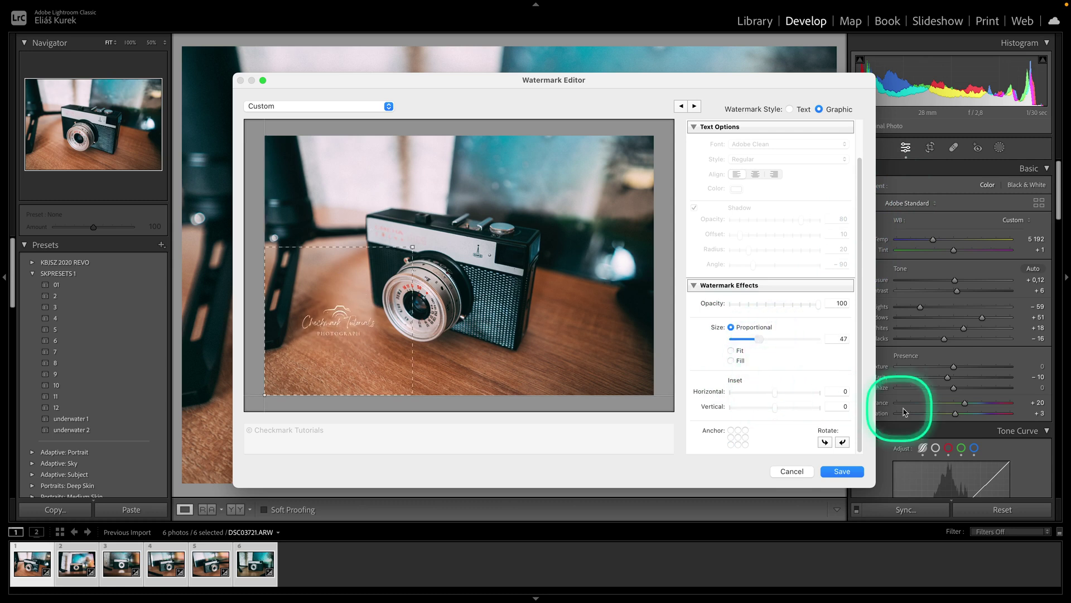
{"action": "key", "text": "Caps_Lock"}
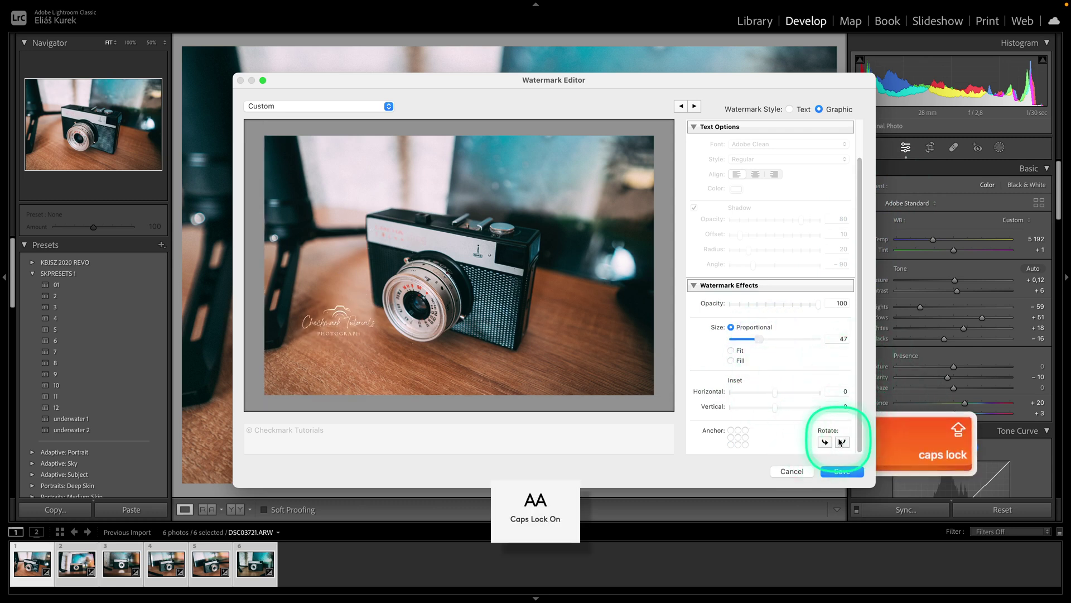
{"action": "left_click", "coordinate": [843, 442]}
{"action": "left_click", "coordinate": [827, 442]}
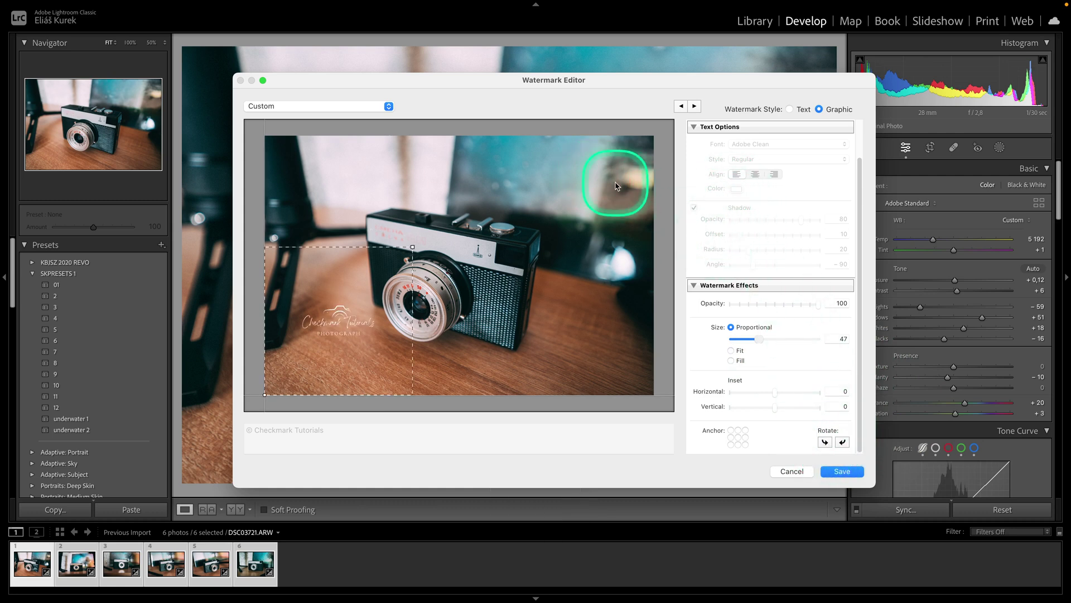
- Save the watermark settings as a new preset named 'MY NEW WATERMARK'
{"action": "left_click", "coordinate": [841, 473]}
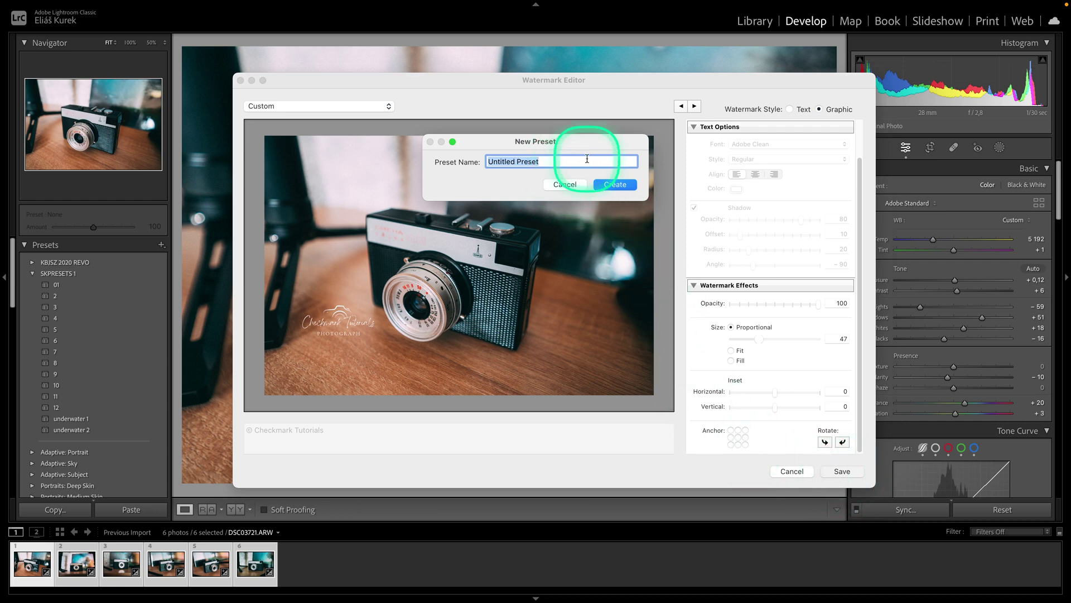
{"action": "type", "text": "MY N"}
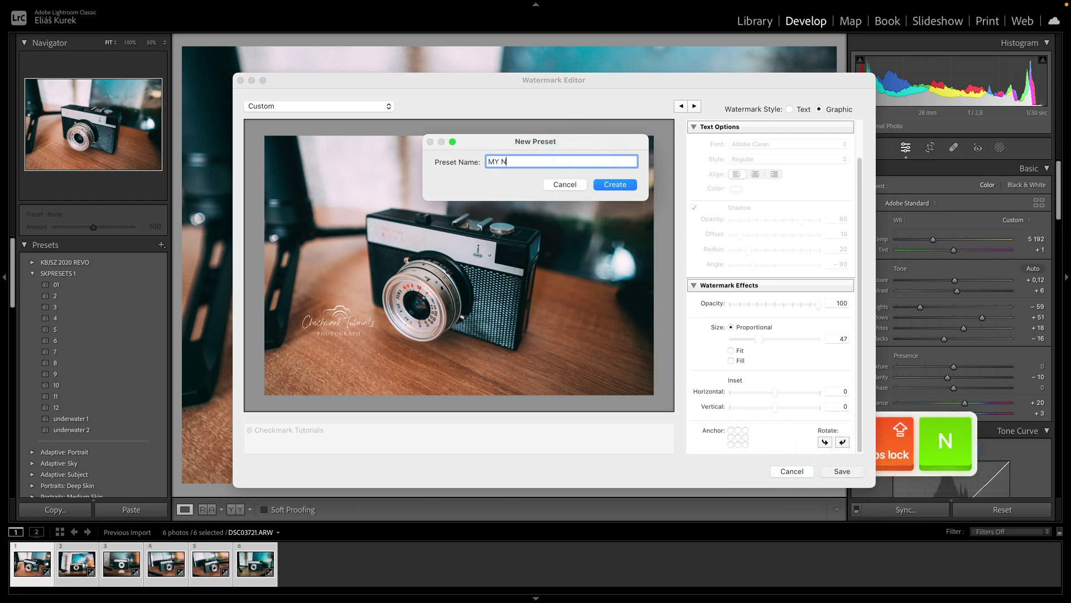
{"action": "type", "text": "EW WATERMARK"}
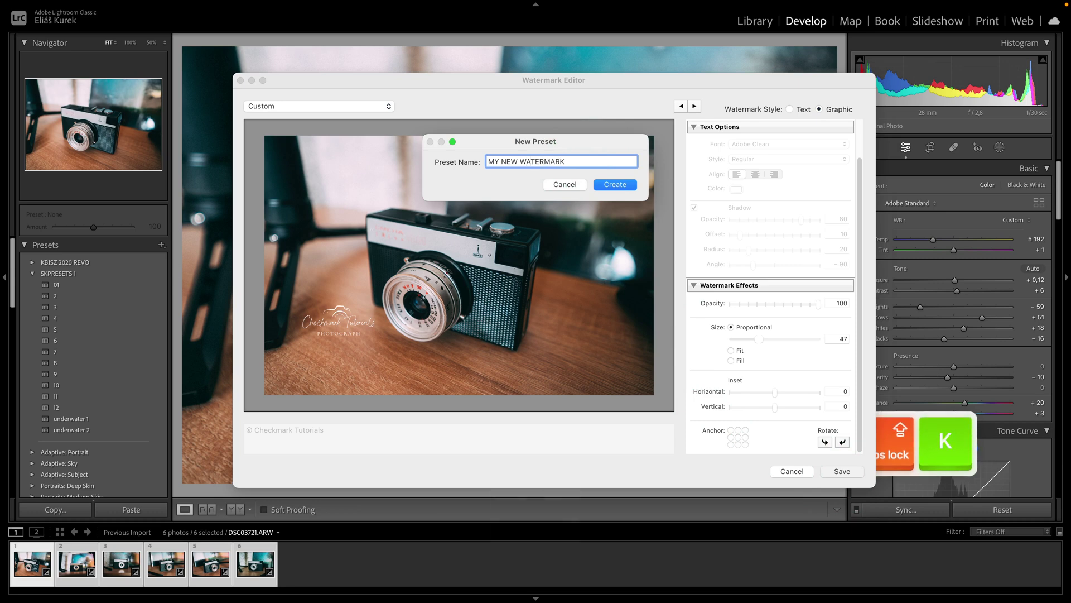
{"action": "key", "text": "Caps_Lock"}
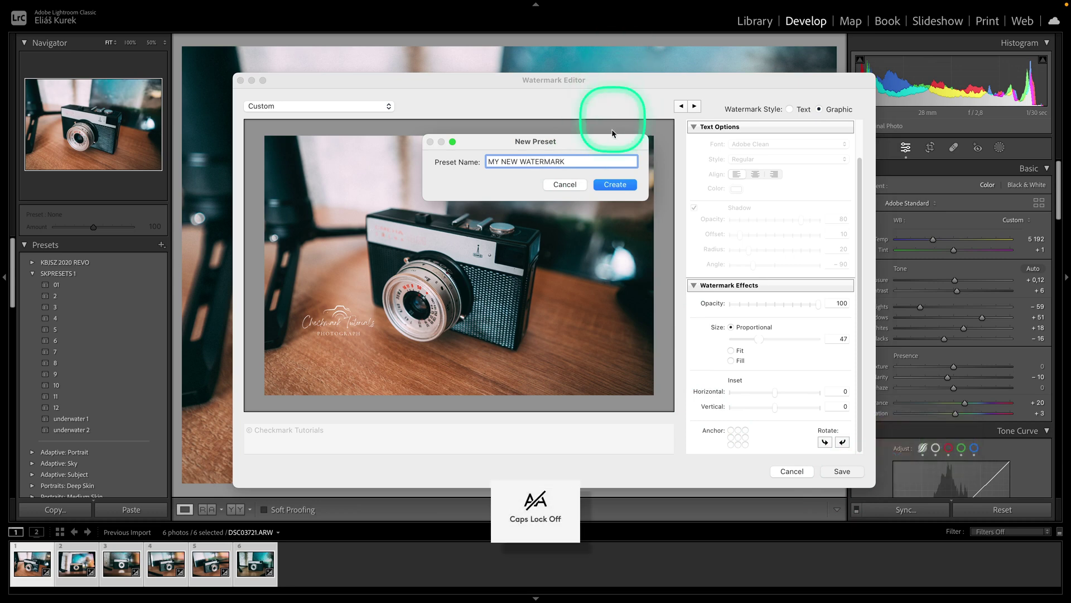
{"action": "left_click", "coordinate": [615, 185]}
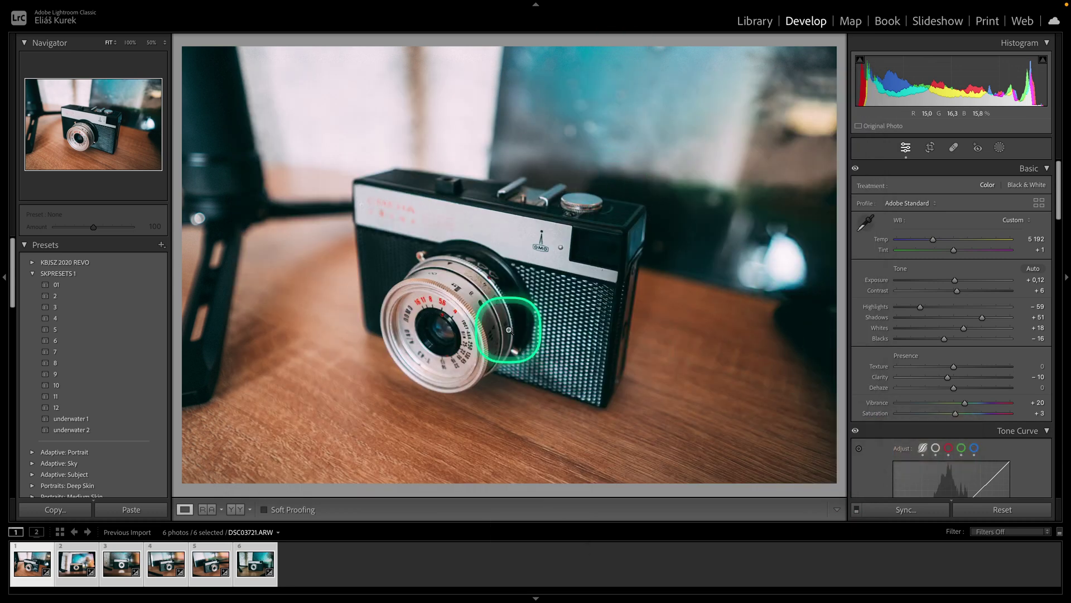